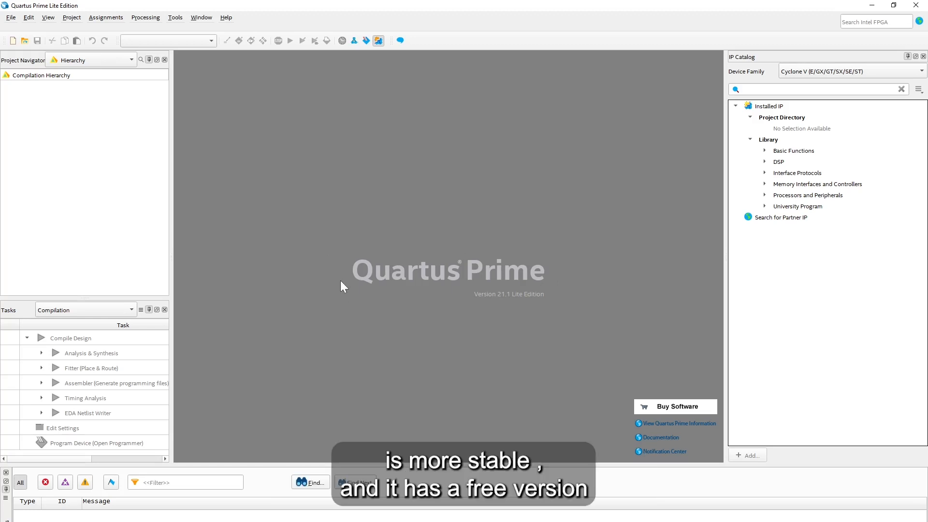
Step: Open the File menu from the empty Quartus Prime start screen
click(12, 18)
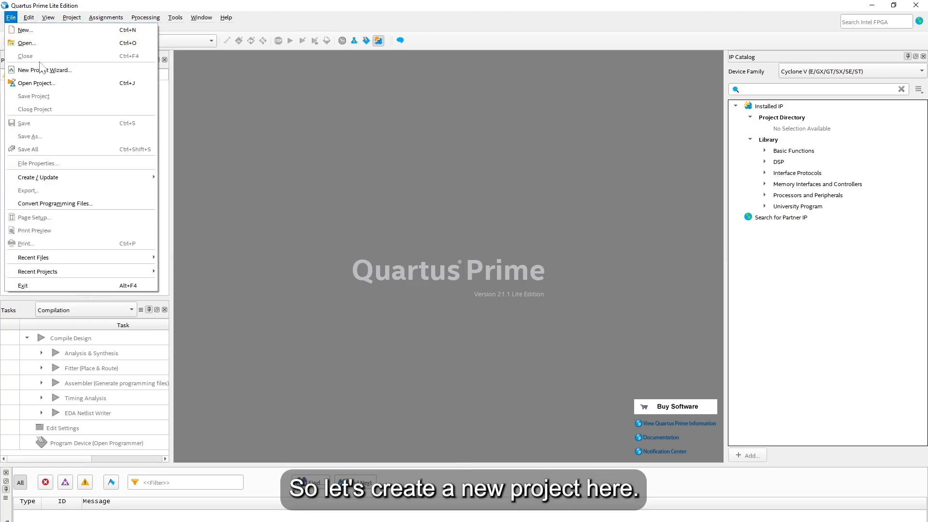
Step: Launch the New Project Wizard and move past its Introduction page
click(97, 71)
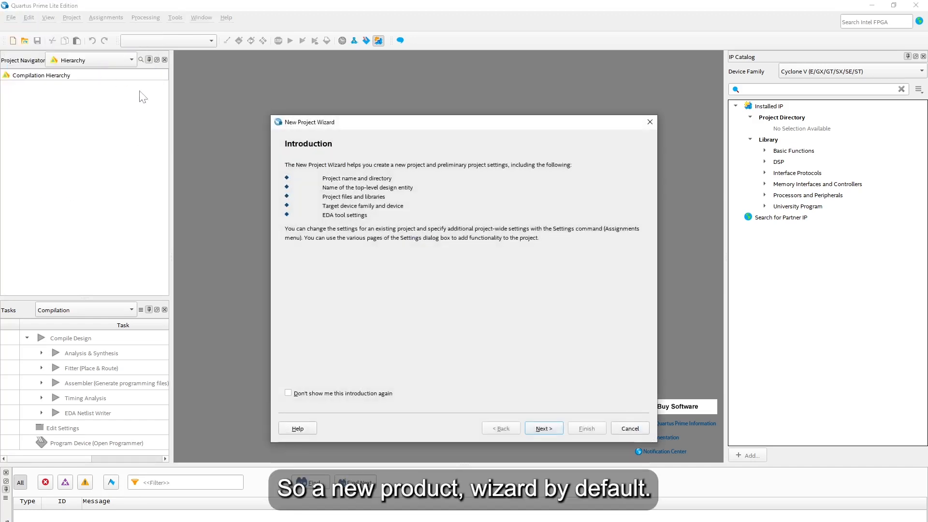
click(544, 429)
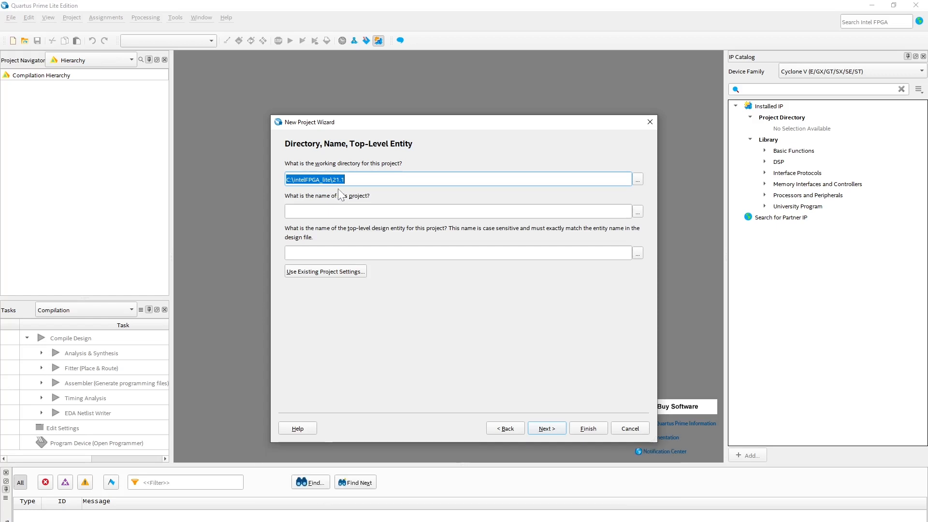
Step: Browse for a working directory and navigate to D:\Digital System FPGA\Quartus
click(637, 179)
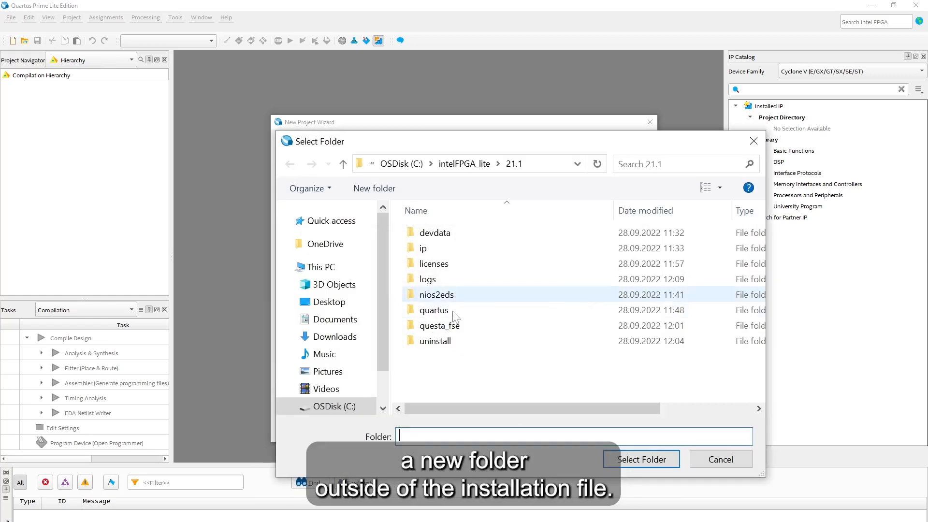
scroll(314, 372, down, 1)
click(339, 379)
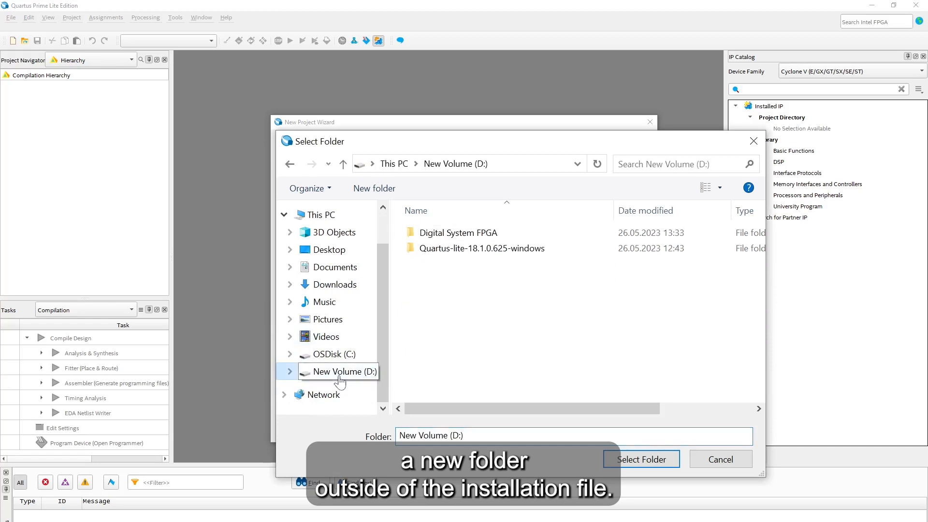
double_click(496, 234)
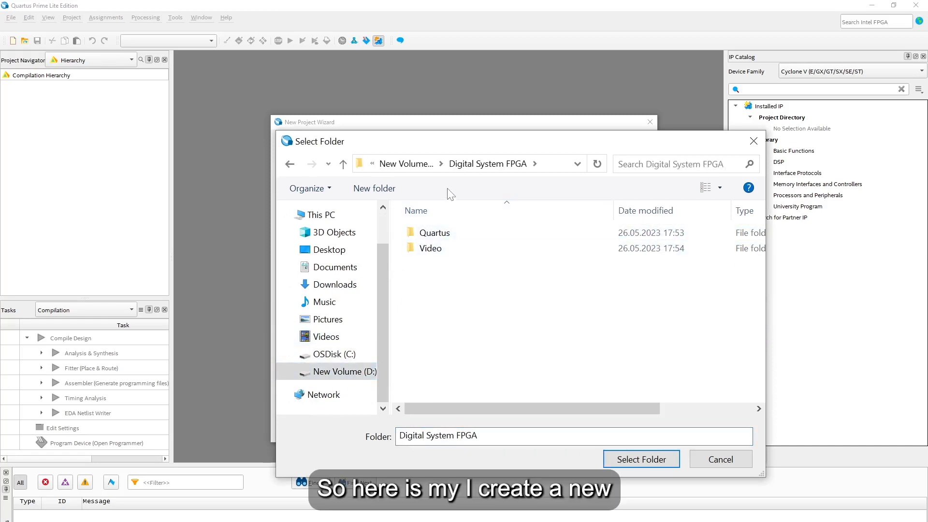
double_click(459, 236)
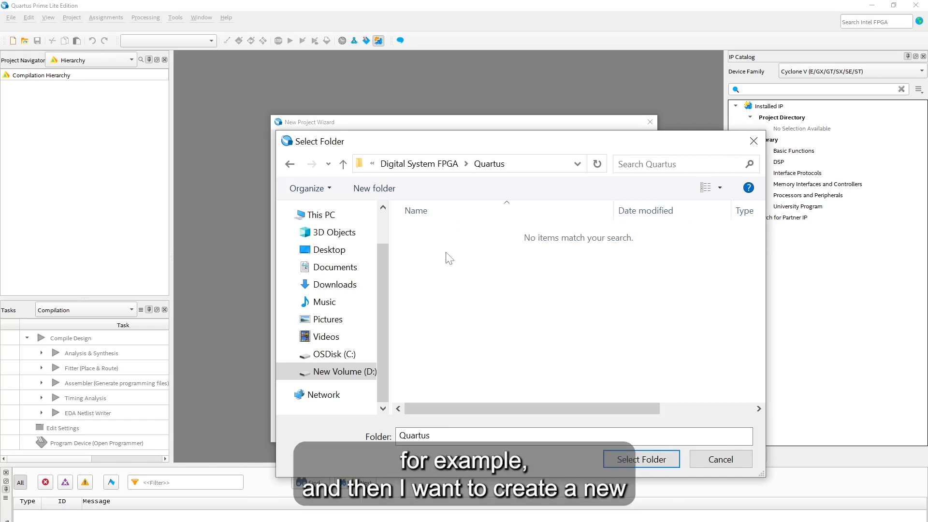
Step: Create a new 'basic logic' folder there and select it as the working directory
right_click(435, 237)
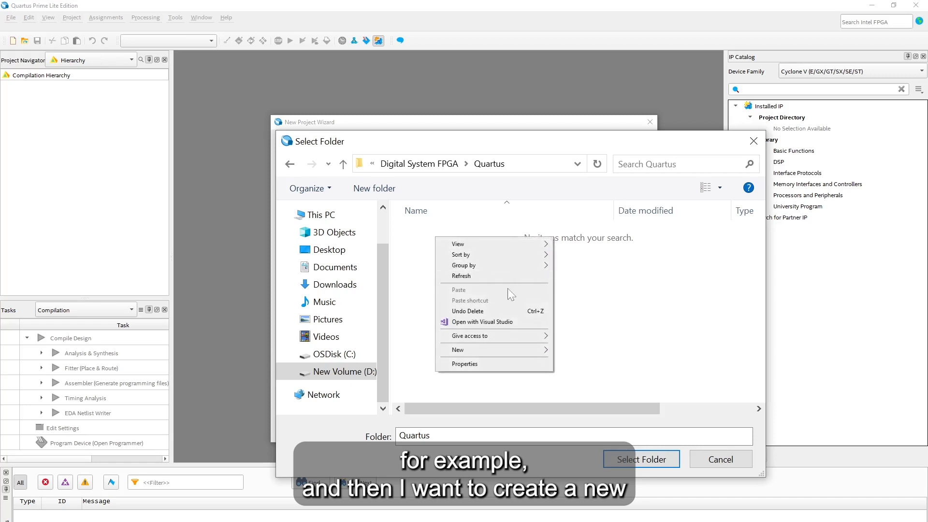
mouse_move(468, 349)
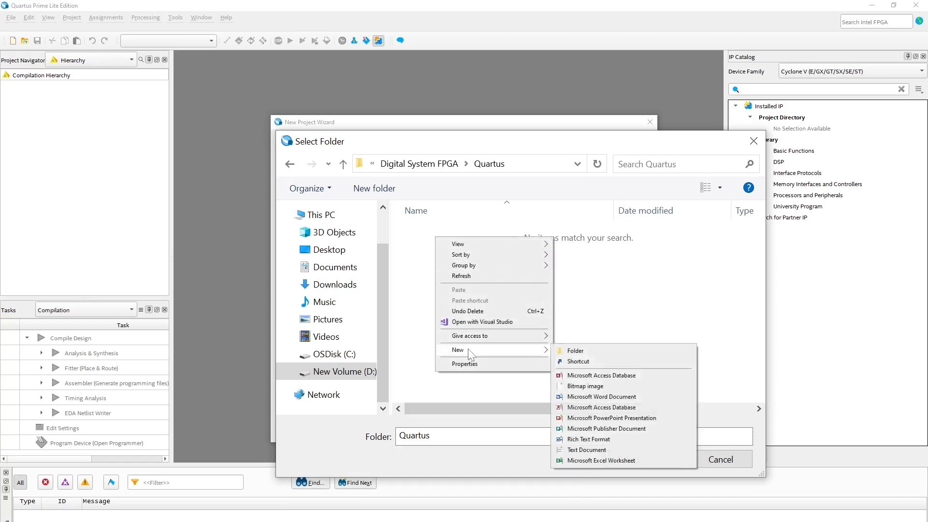
click(576, 351)
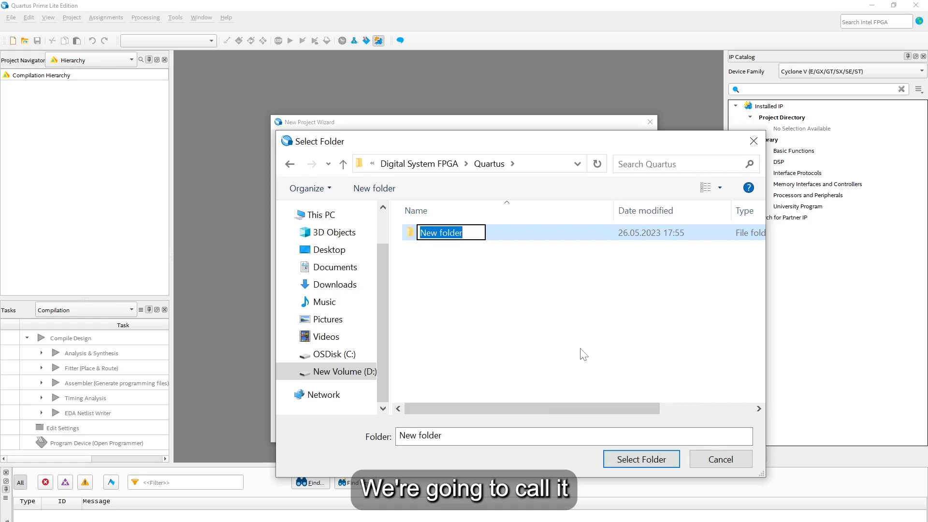
text(basic )
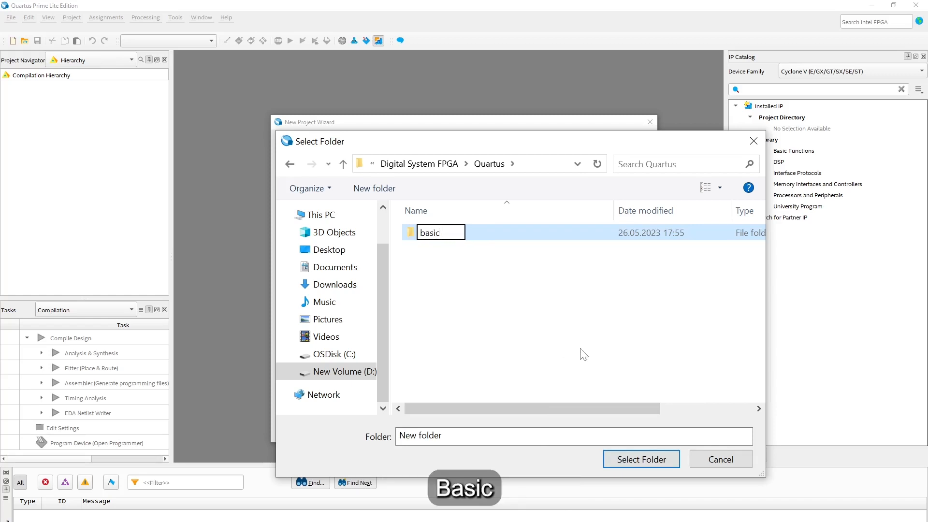
text(logic)
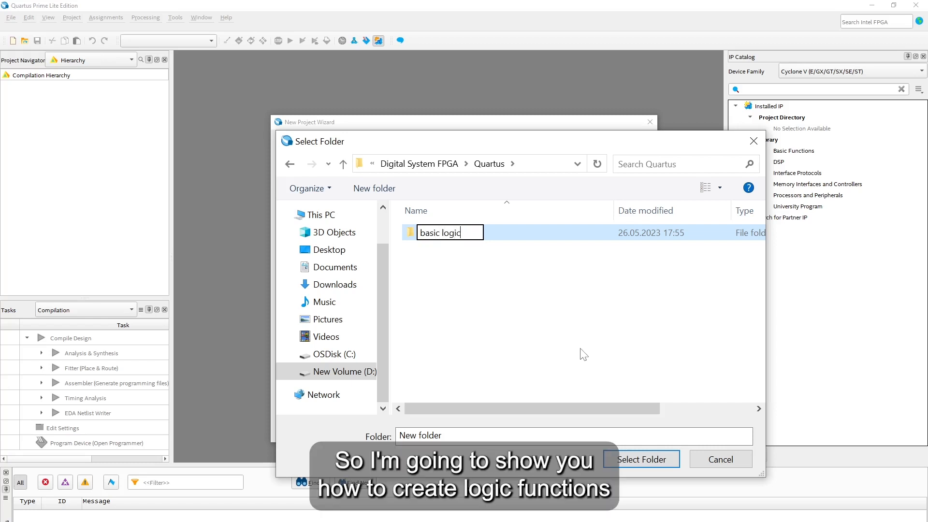
click(461, 251)
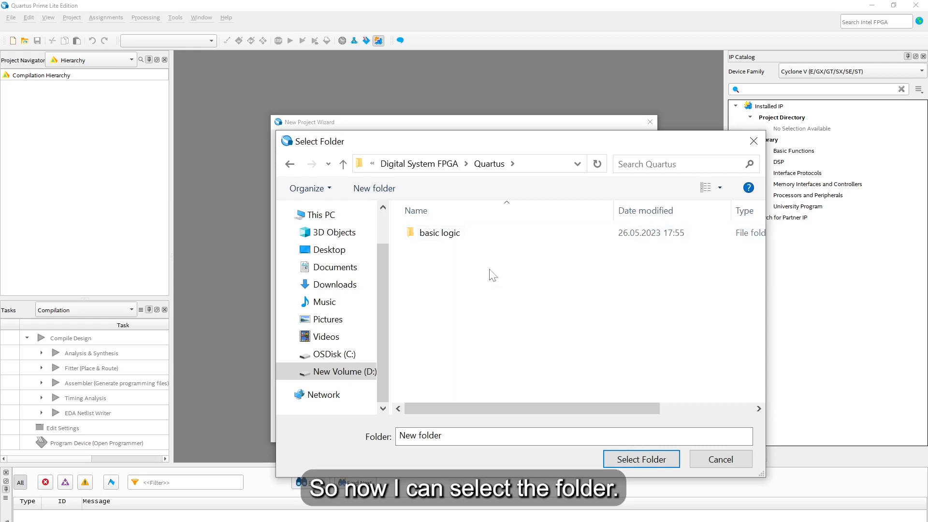
click(473, 242)
click(647, 458)
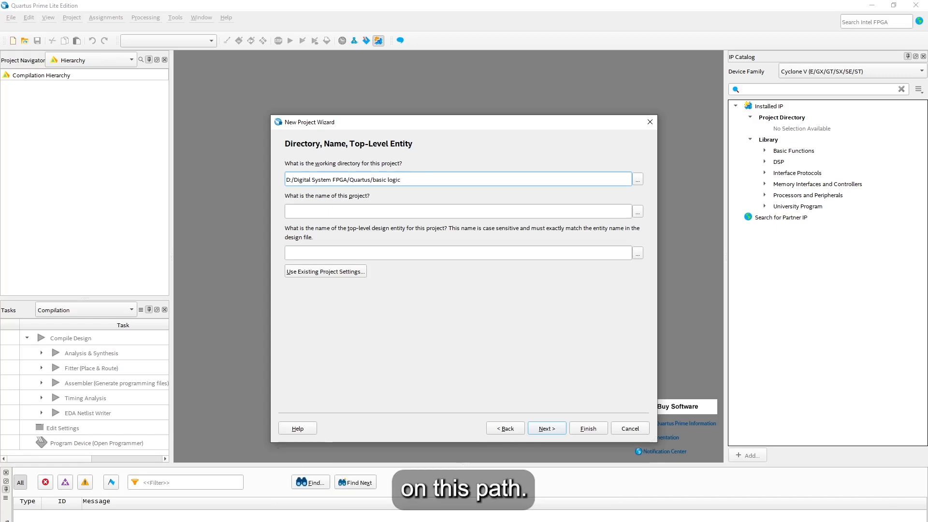
Step: Name the project BasicLogic and continue with the Empty project type
click(402, 212)
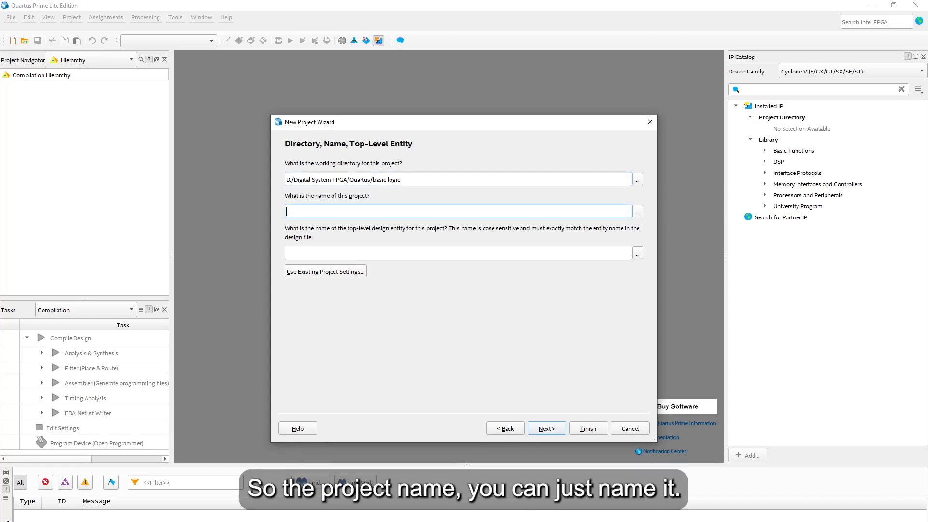
text(Ba)
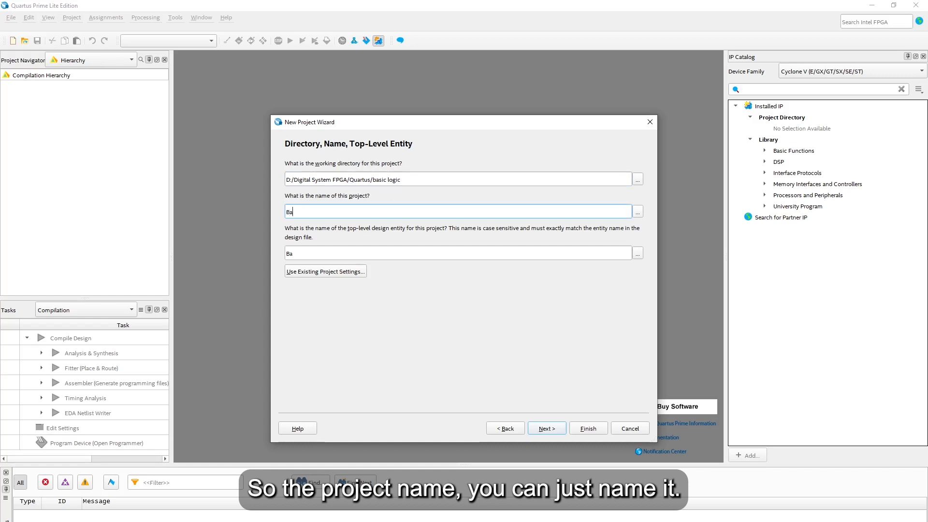
text(sicLogic)
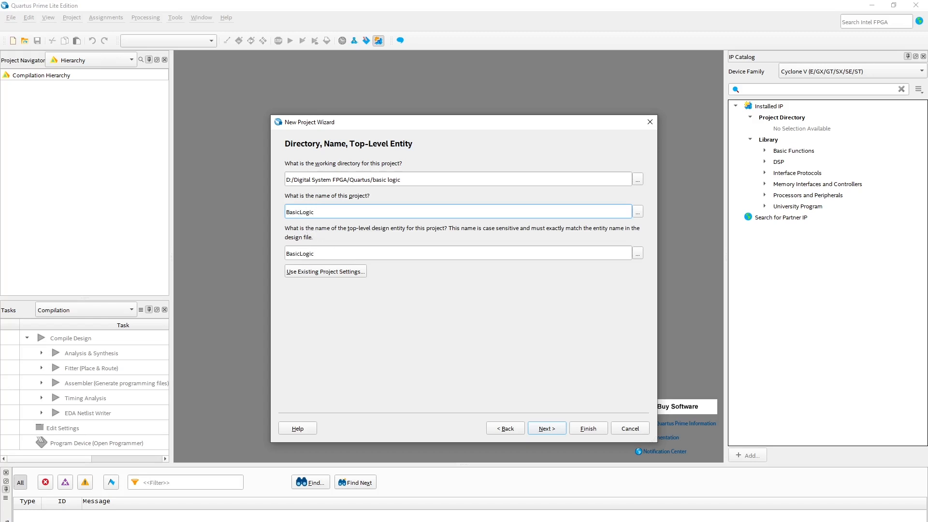
click(552, 428)
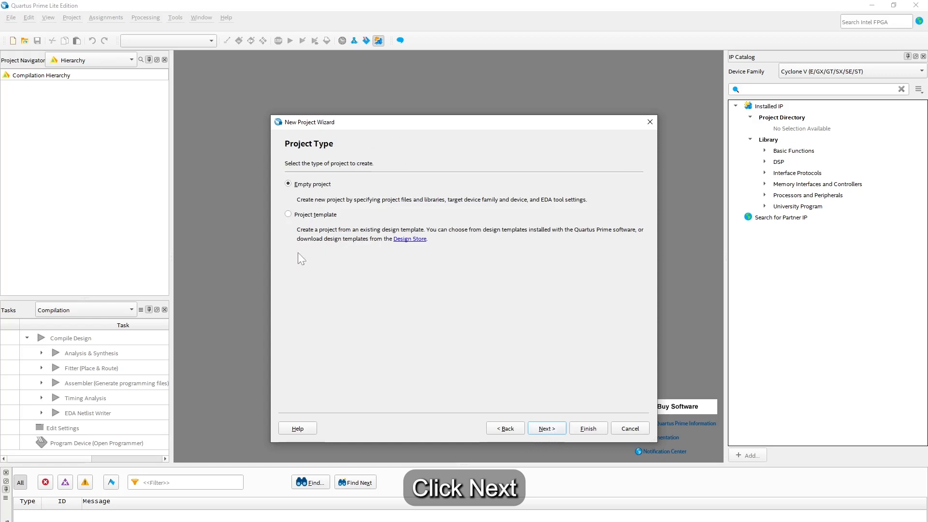
click(545, 429)
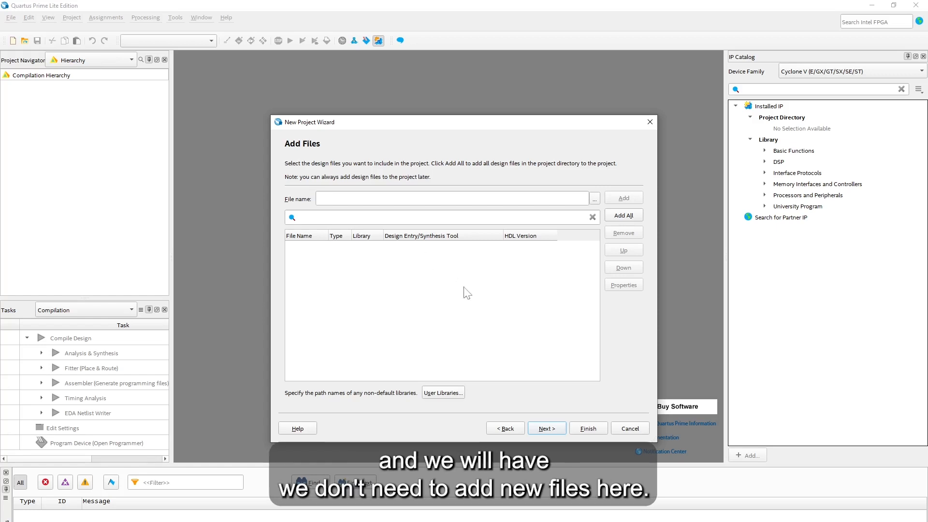
Step: Skip adding files and target the Cyclone V DE1-SoC Board (5CSEMA5F31C6)
click(547, 429)
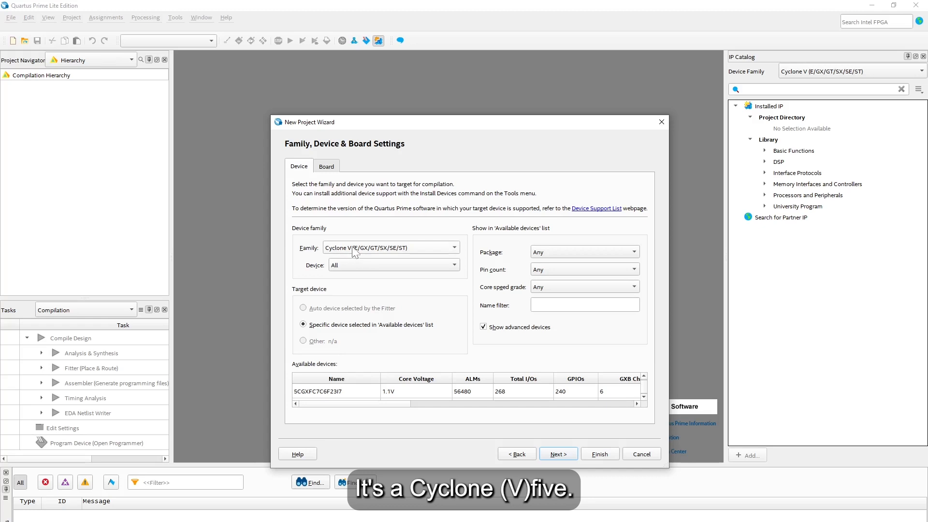
click(322, 167)
scroll(390, 337, down, 1)
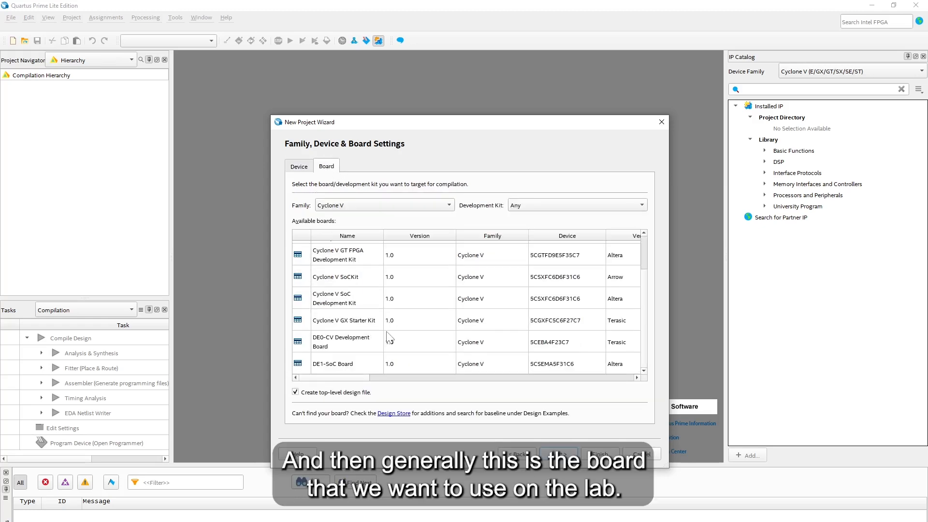
click(331, 363)
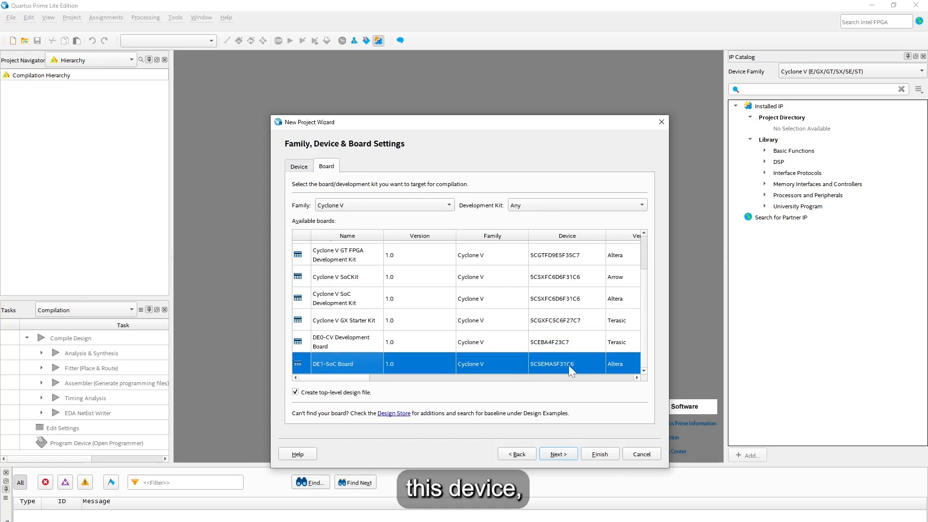
click(558, 454)
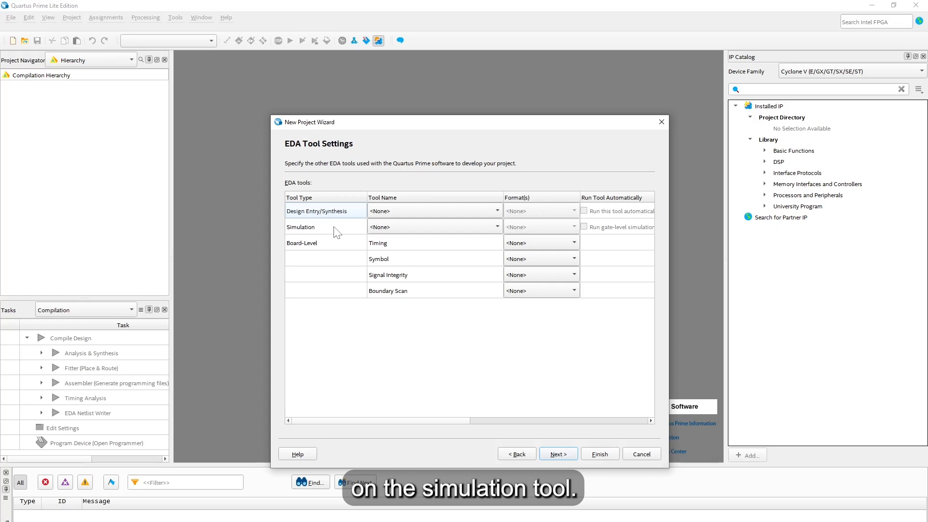
Step: Choose Questa Intel FPGA with Verilog HDL as the simulation tool, then continue
click(419, 226)
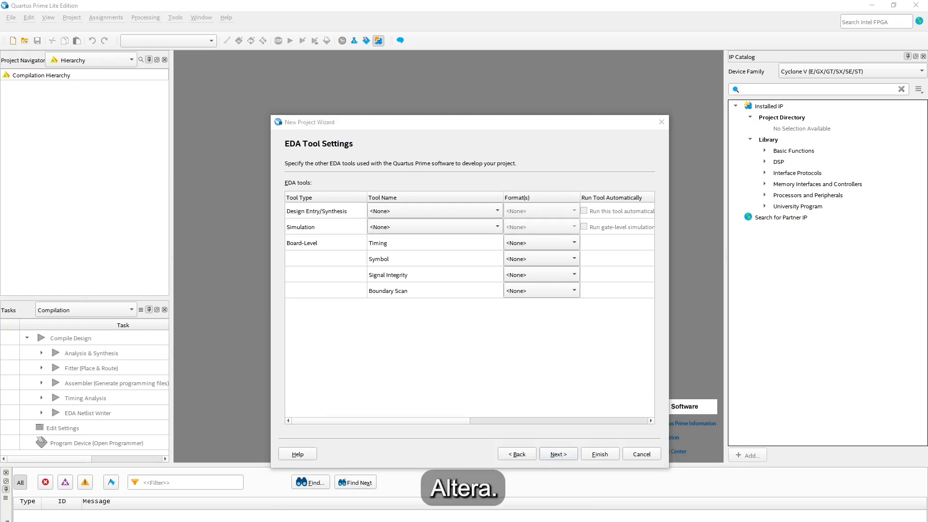
click(415, 227)
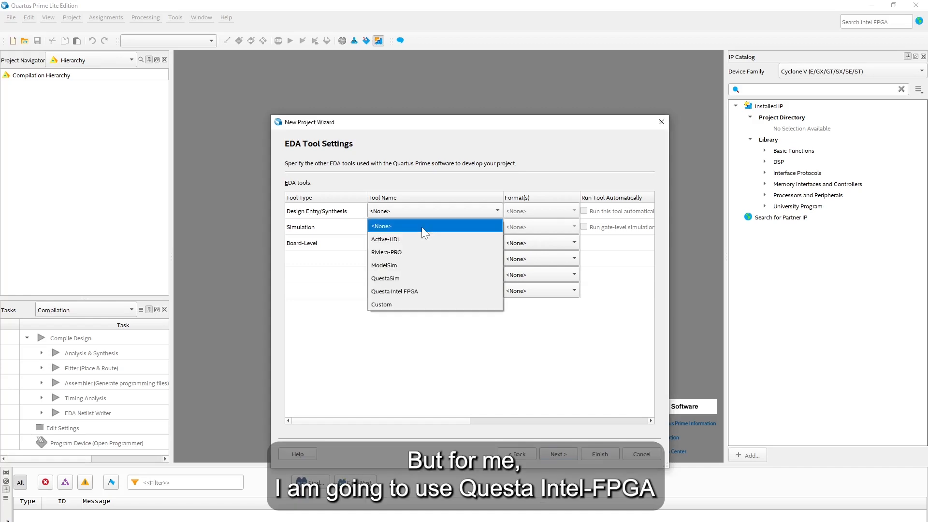
click(427, 291)
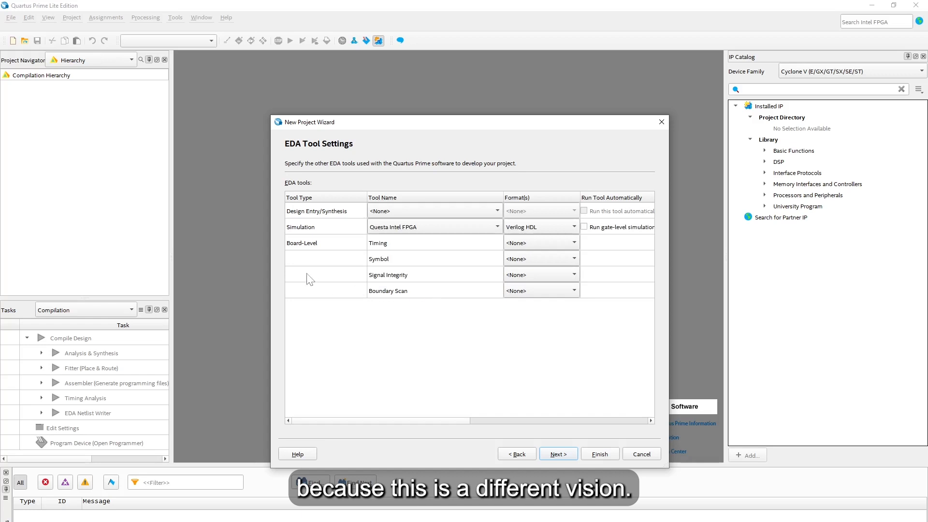
click(559, 455)
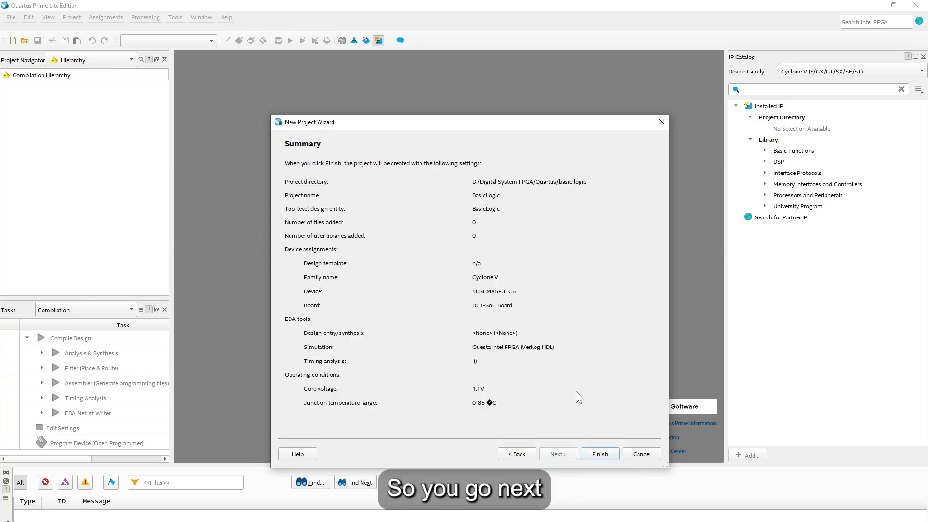
Step: Finish the wizard to create BasicLogic, then bring up the New file dialog
click(600, 455)
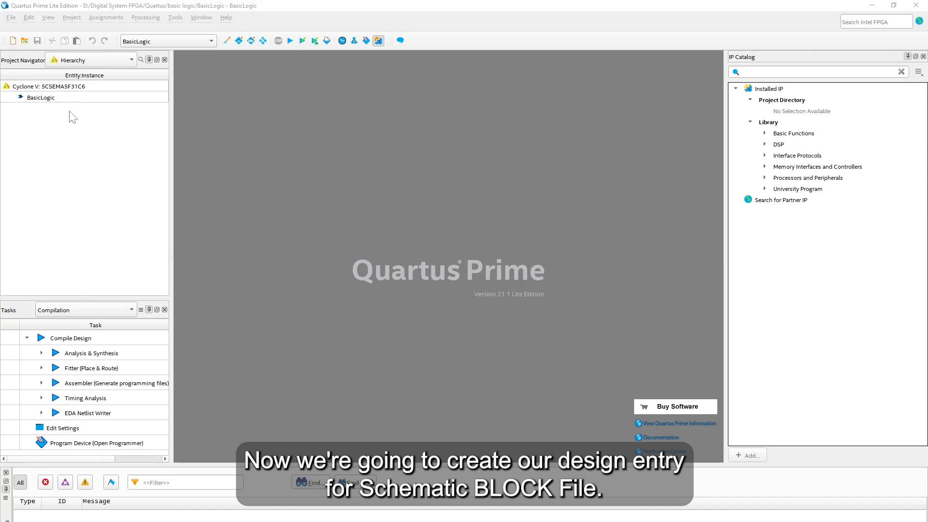
click(13, 41)
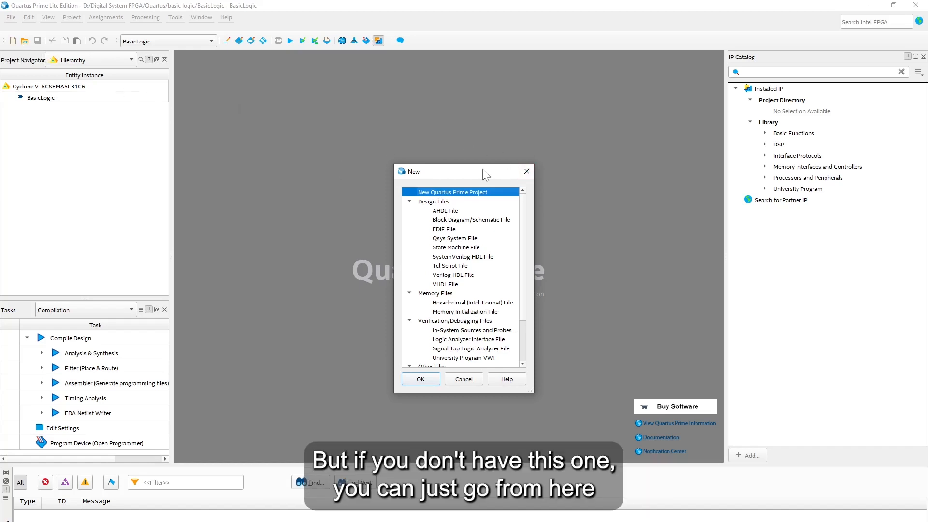
Step: Create a blank Block Diagram/Schematic File, Block1.bdf, through File > New
click(527, 172)
click(11, 18)
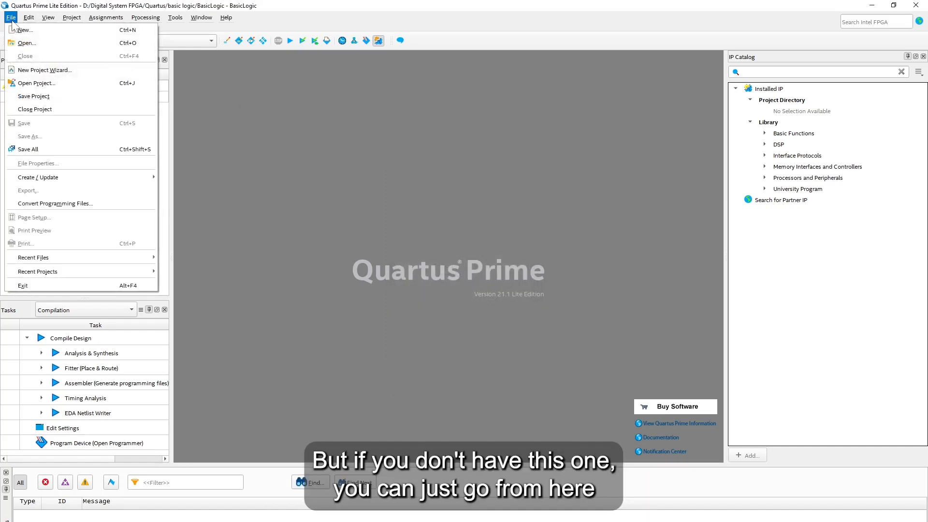
click(26, 30)
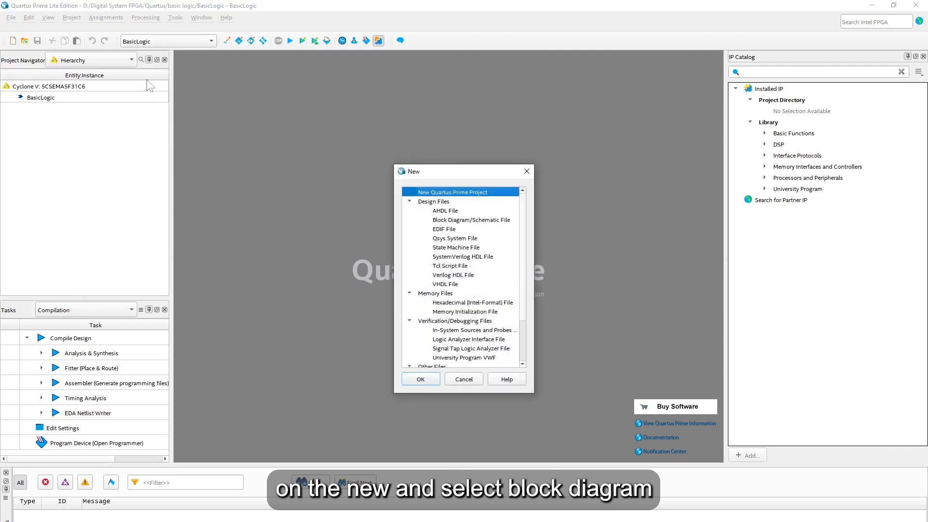
click(464, 220)
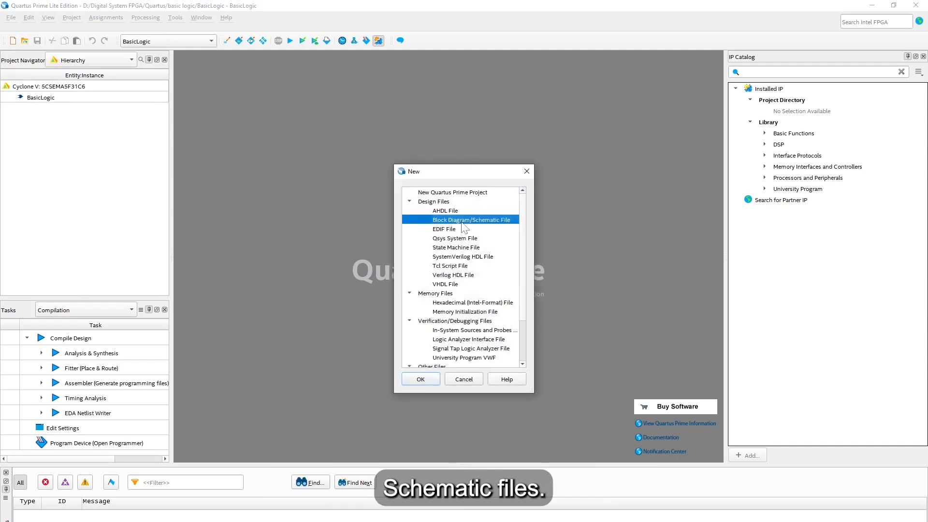
click(428, 380)
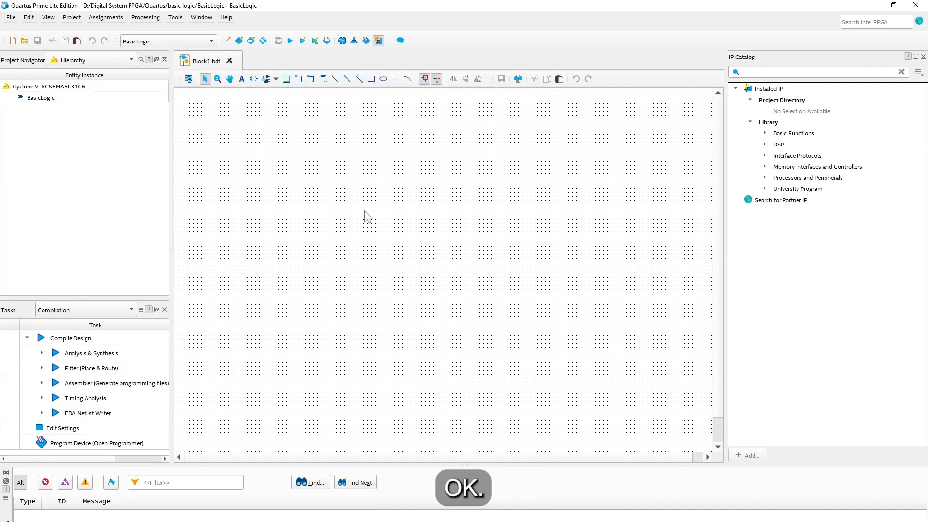
Step: Open the Symbol Tool and expand the library down to primitives > logic
click(253, 79)
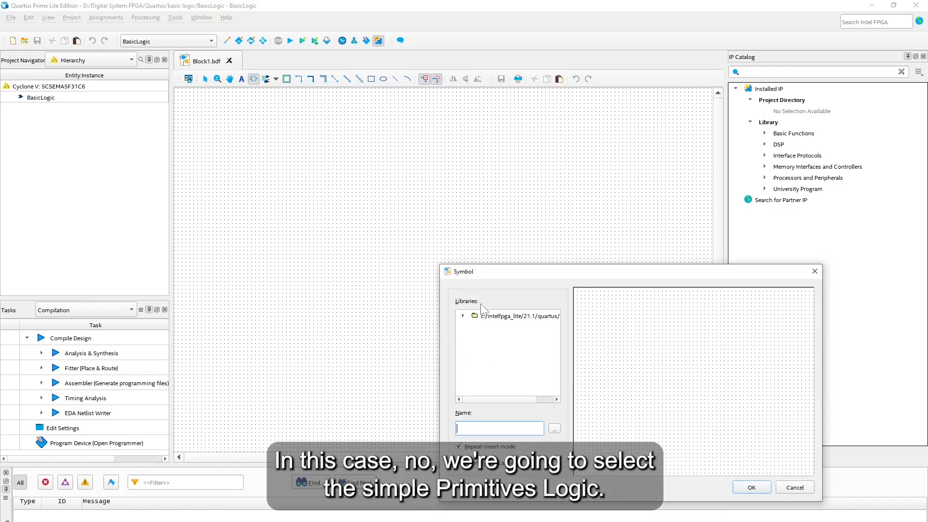
click(463, 316)
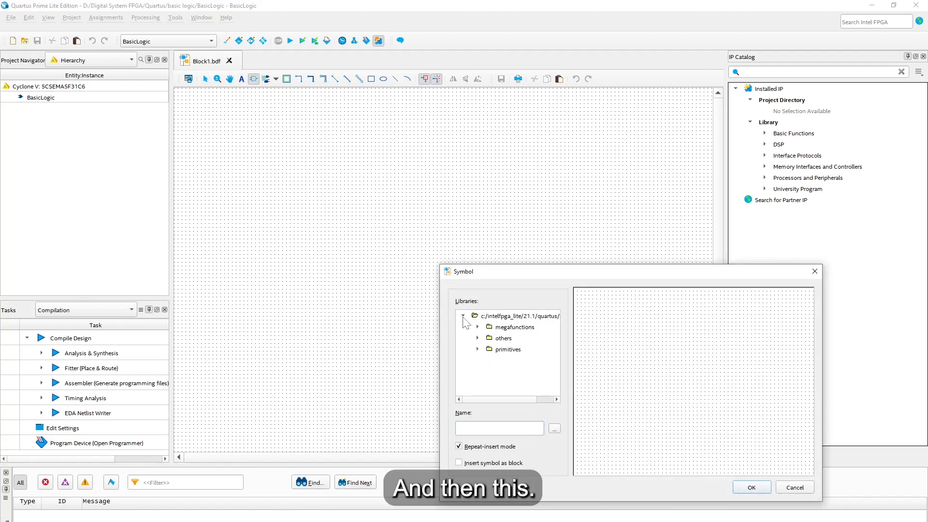
click(513, 350)
click(477, 349)
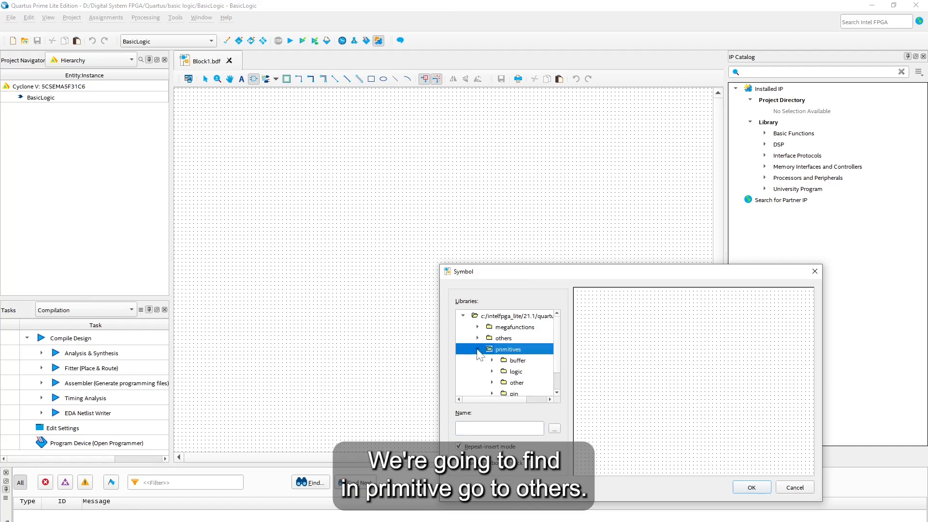
scroll(534, 375, down, 1)
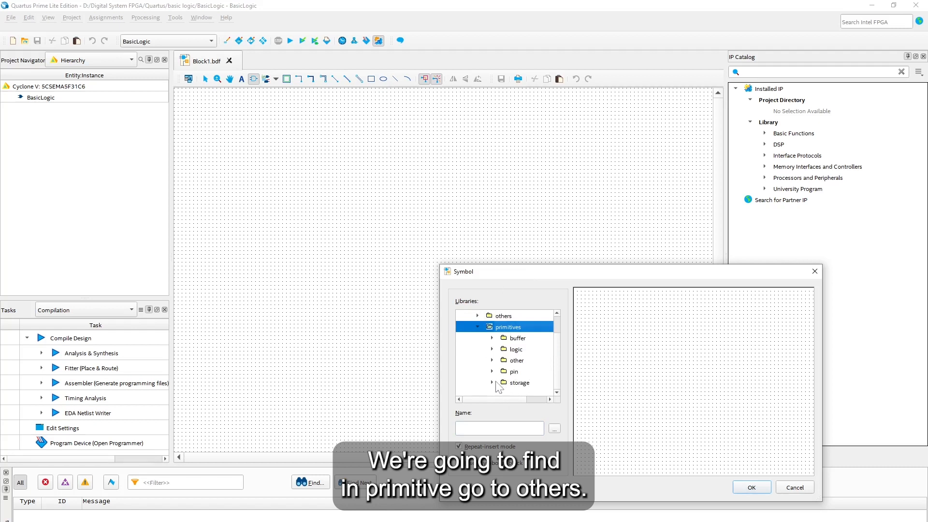
click(494, 351)
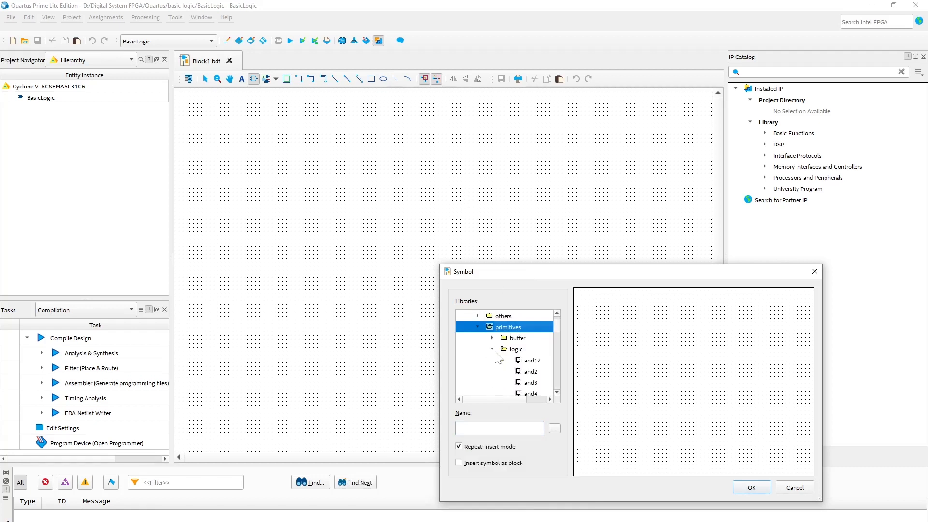
Step: Enter and2 as the symbol name and place one AND2 gate on the canvas
click(519, 428)
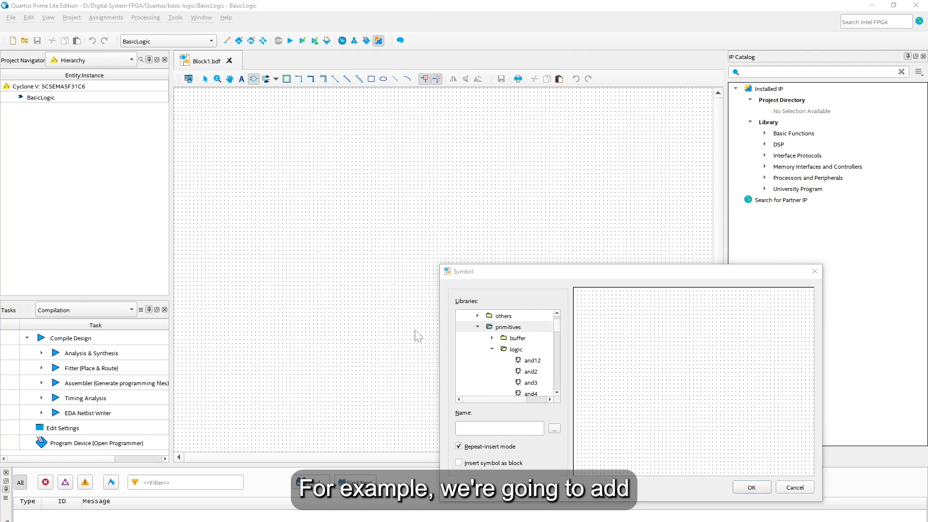
click(508, 428)
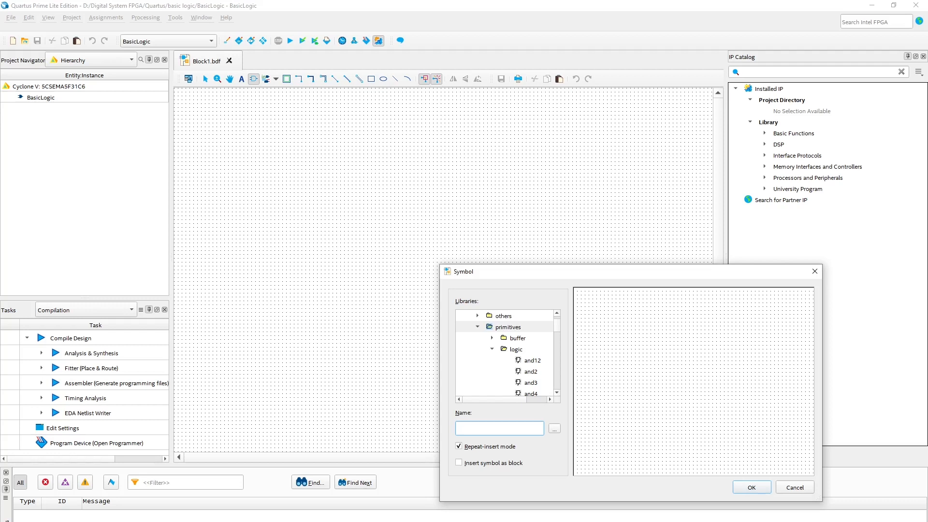
text(A)
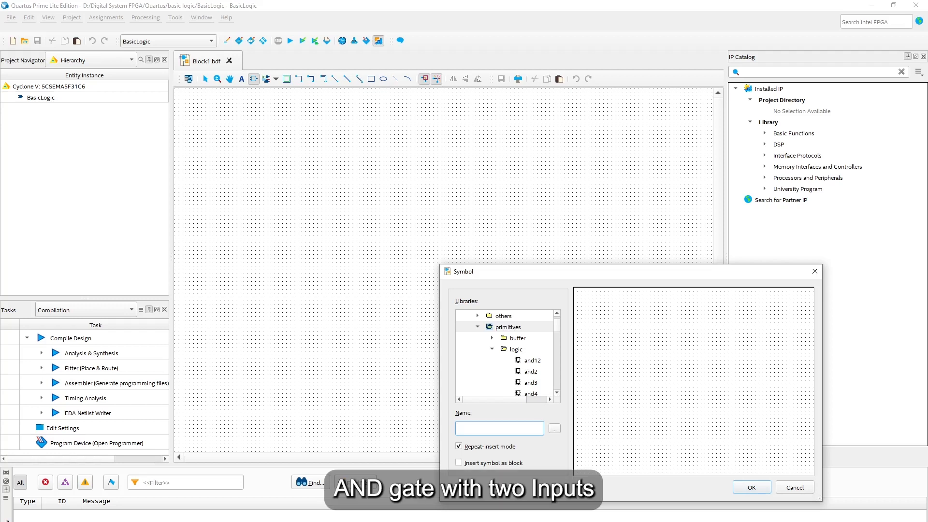
text(nd2)
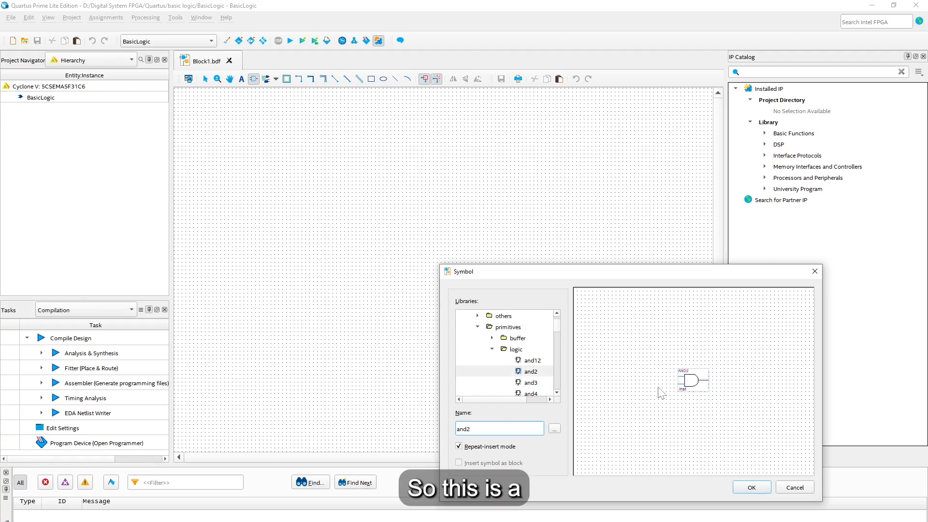
drag(619, 280, 474, 200)
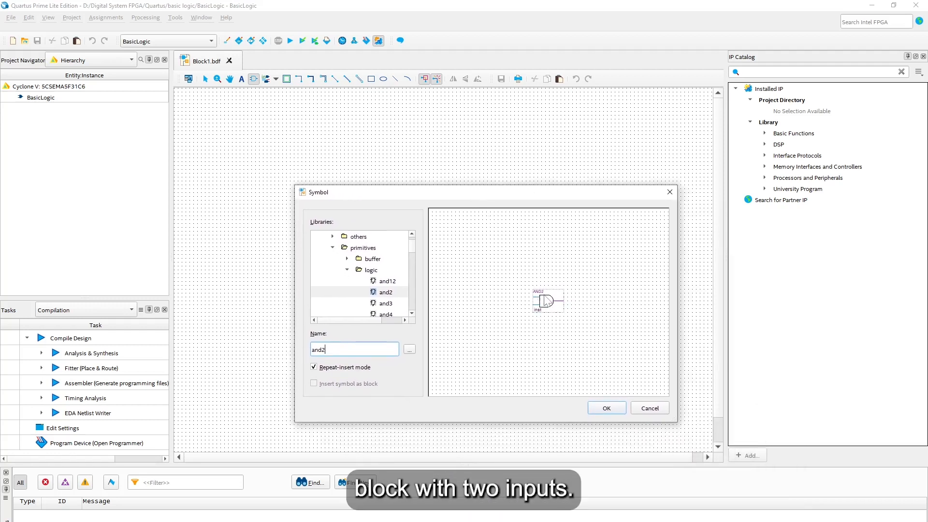
click(607, 408)
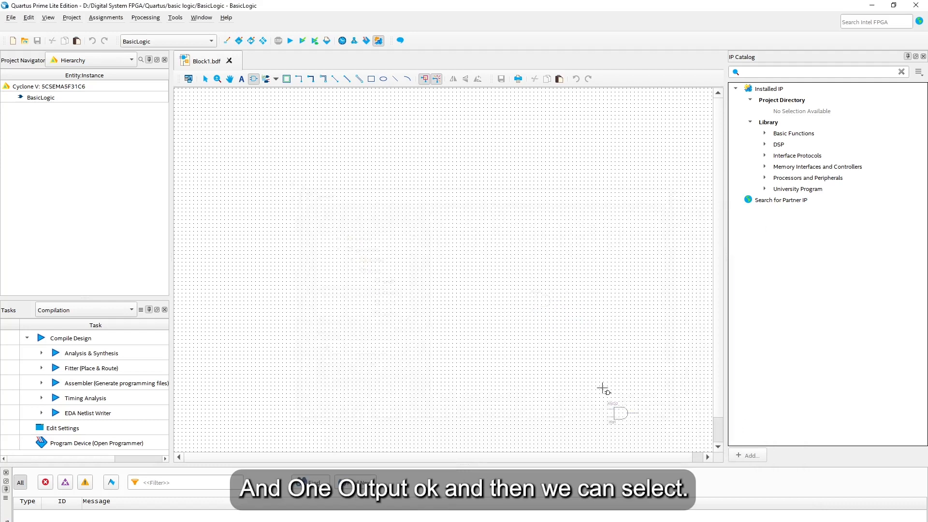
click(351, 168)
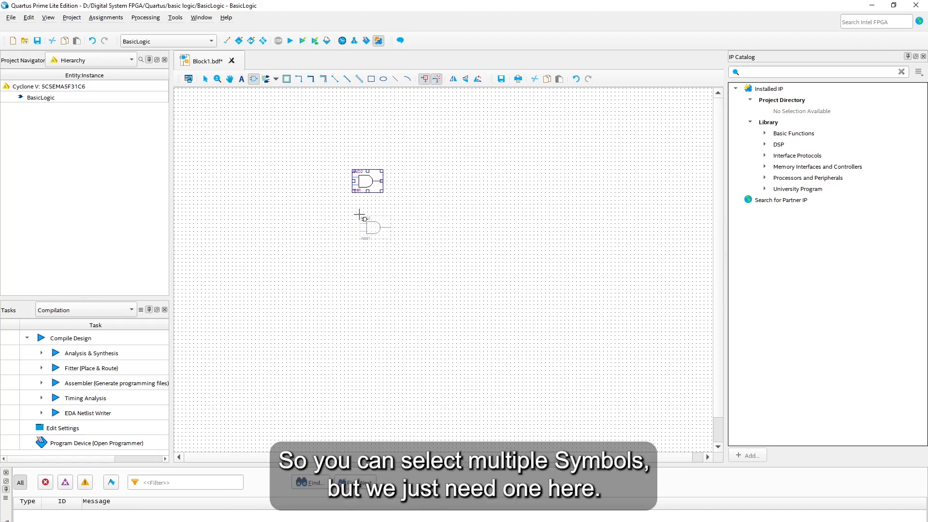
key(Escape)
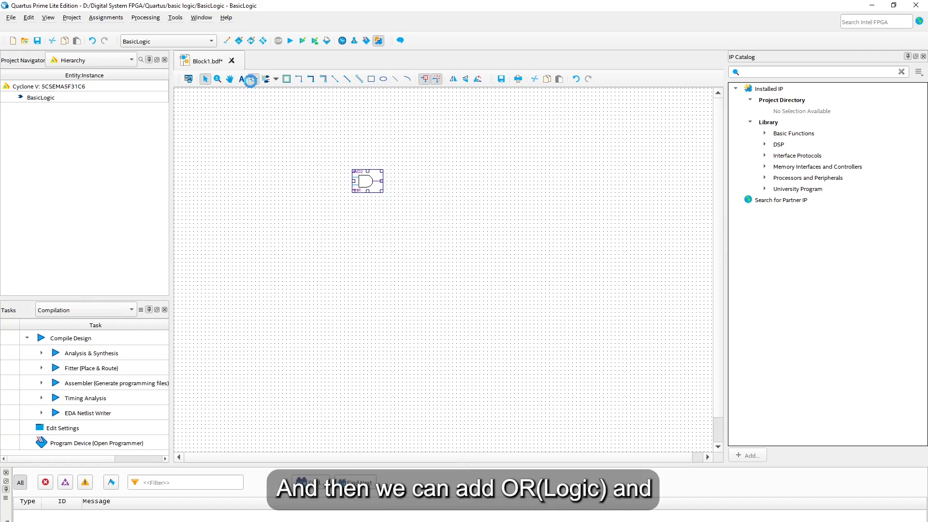
Step: Place an OR2 gate below the AND gate
click(253, 78)
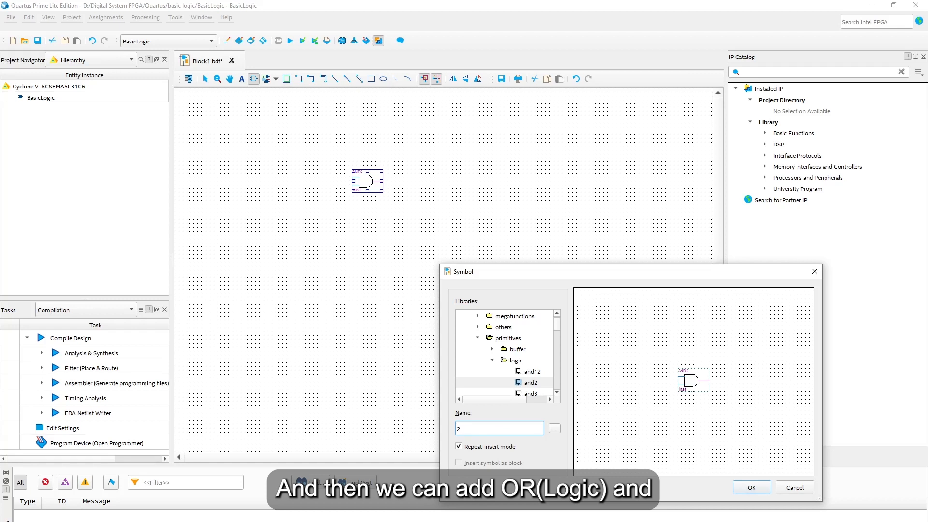
text(or)
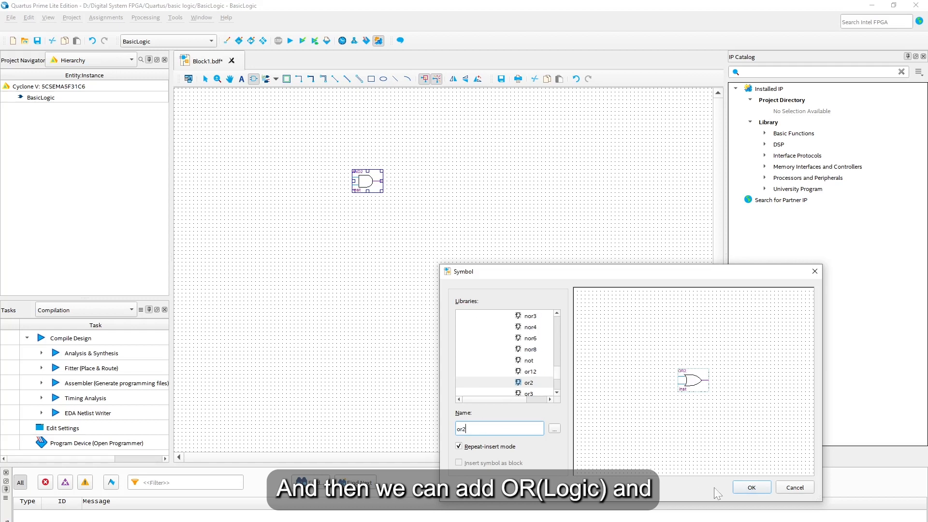
click(748, 487)
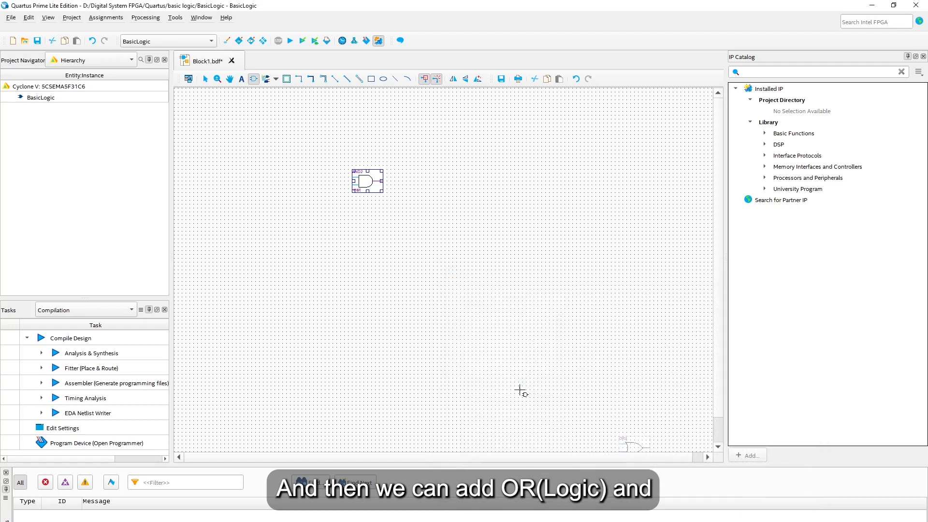
click(357, 231)
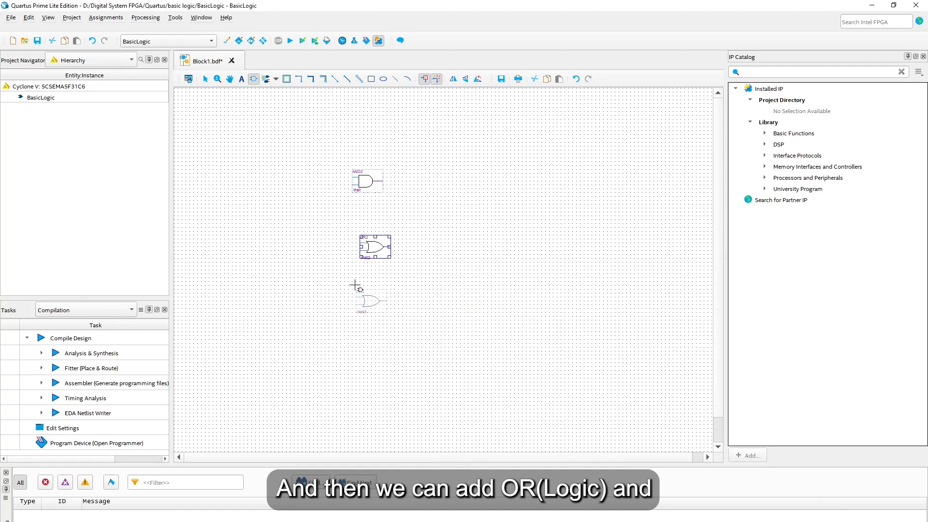
key(Escape)
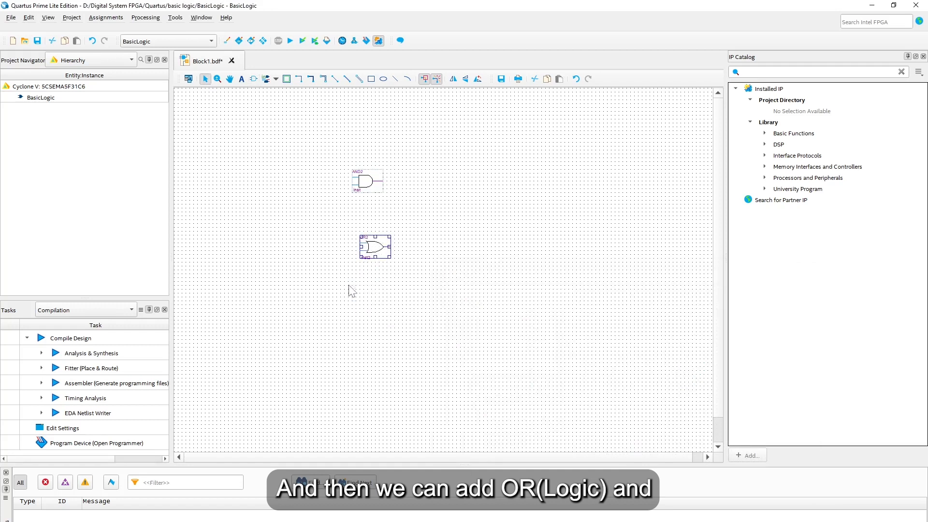
Step: Place an XOR gate above the AND gate
click(253, 78)
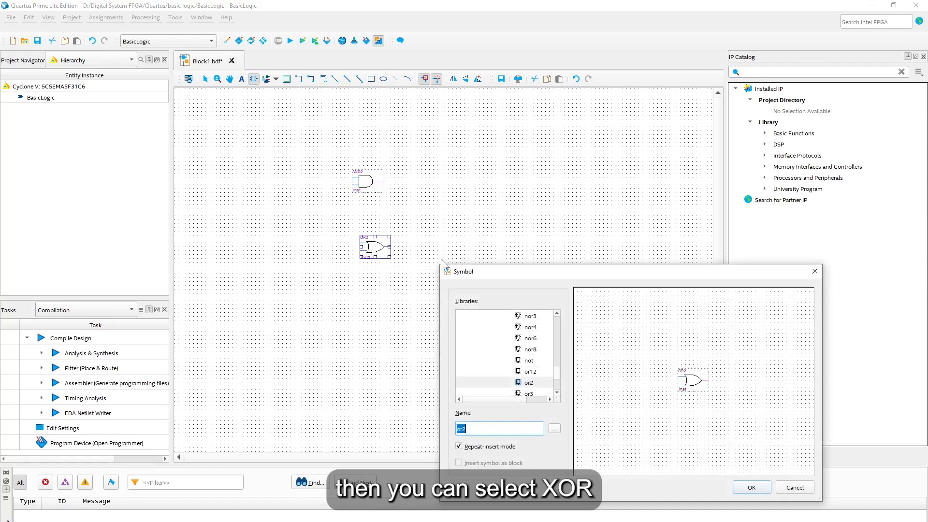
scroll(525, 368, down, 3)
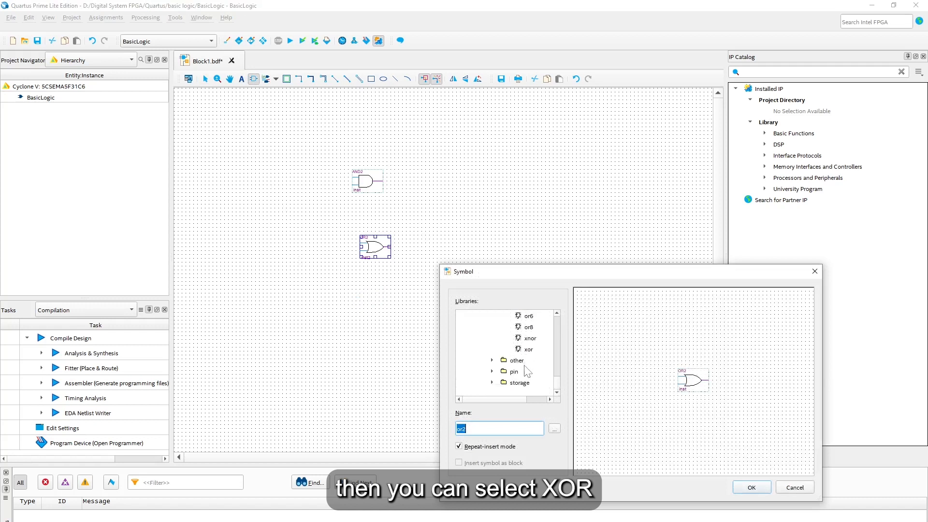
scroll(526, 371, up, 2)
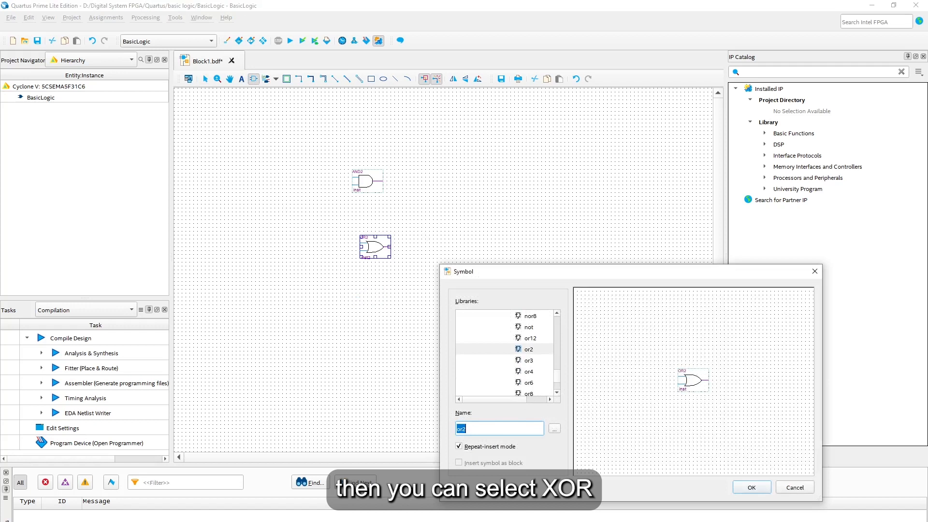
text(xor)
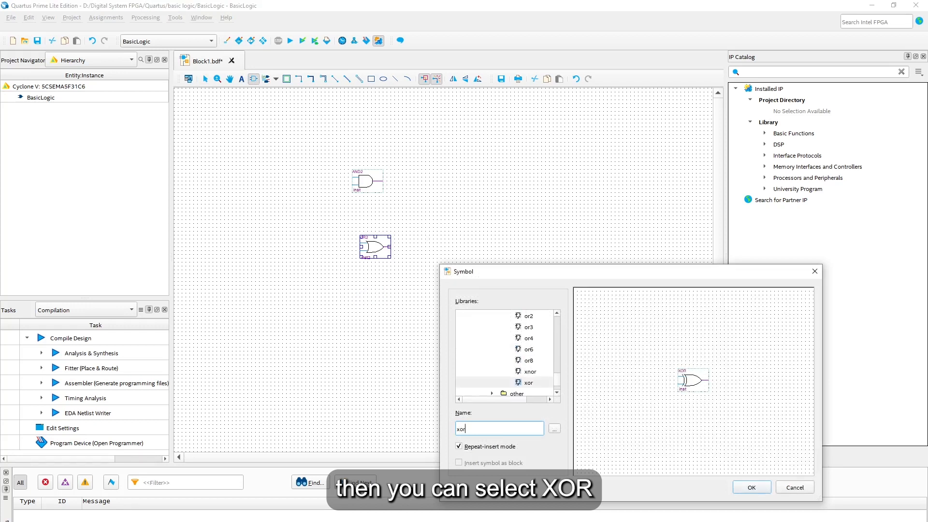
click(746, 488)
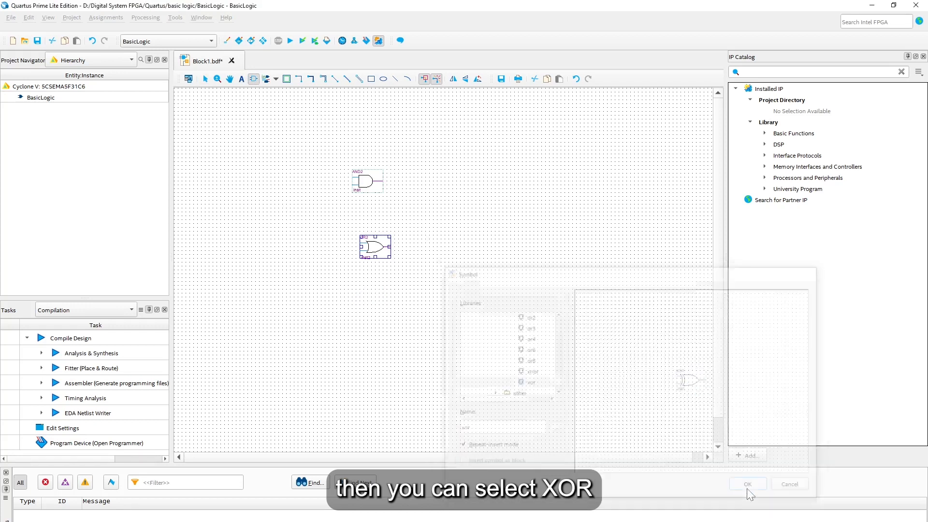
click(349, 113)
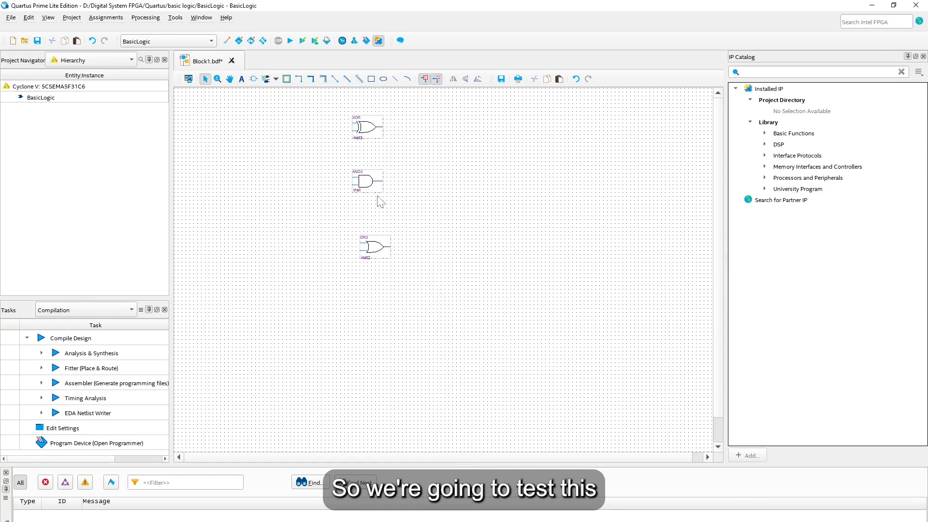
Step: Stop adding XOR copies and line the XOR, AND2 and OR2 gates up in a vertical column
key(Escape)
drag(384, 247, 381, 278)
click(382, 289)
drag(367, 182, 379, 221)
ctrl+drag(366, 135, 379, 167)
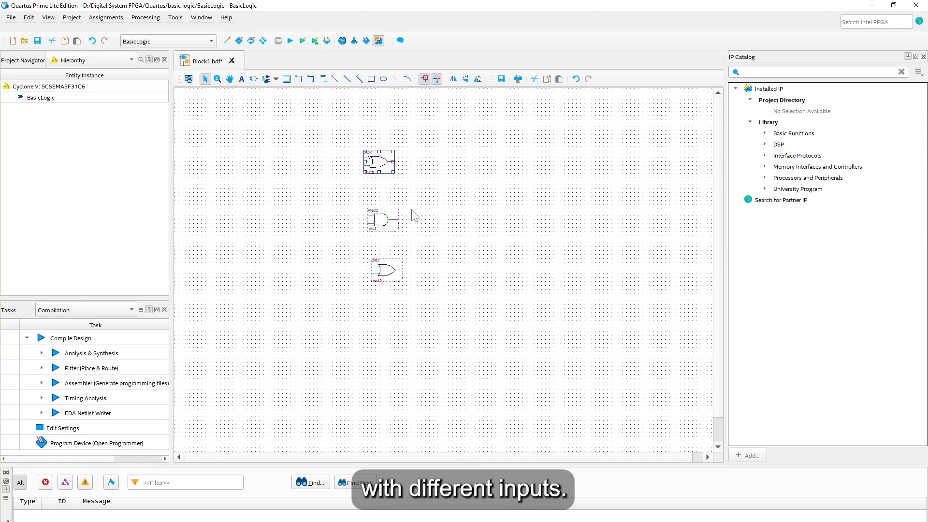
click(413, 213)
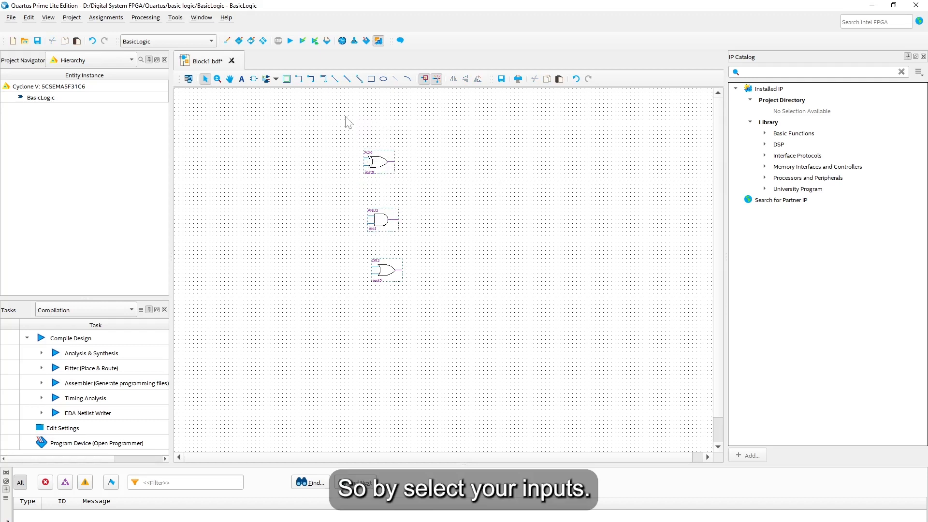
Step: Place an input pin to the left of the XOR gate
click(275, 78)
click(279, 92)
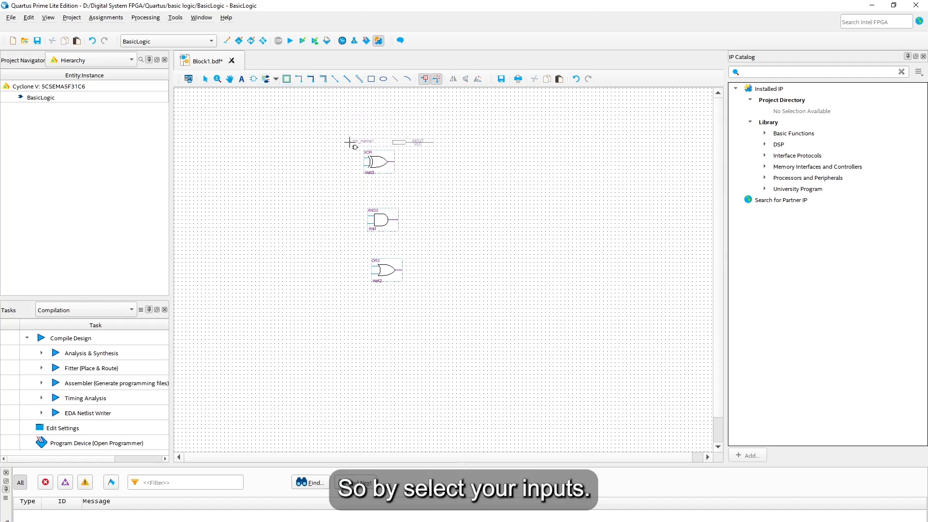
click(205, 154)
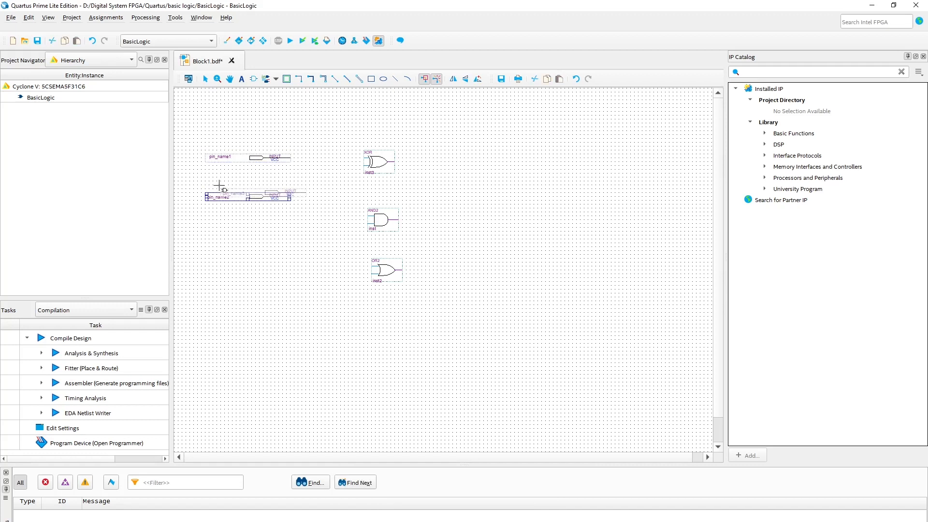
key(Escape)
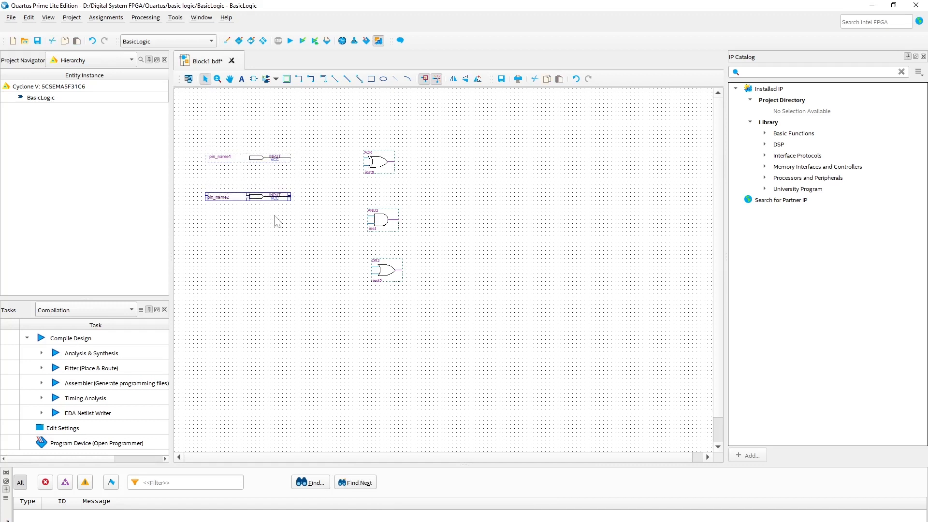
Step: Name the upper input pin A and the lower one B
double_click(222, 157)
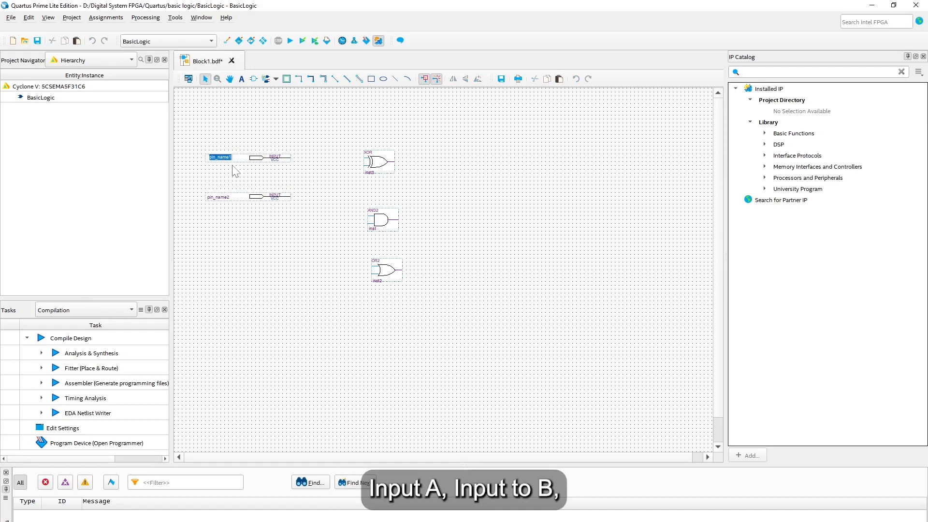
text(A)
key(Return)
double_click(220, 198)
text(B)
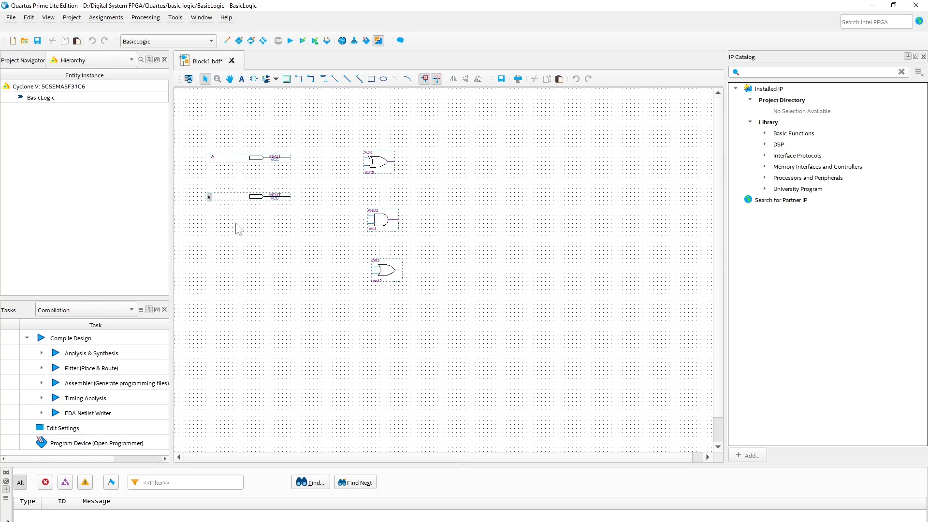
Step: Move pins B and A lower and shift the XOR, AND2 and OR2 gates to the right
ctrl+drag(259, 197, 260, 243)
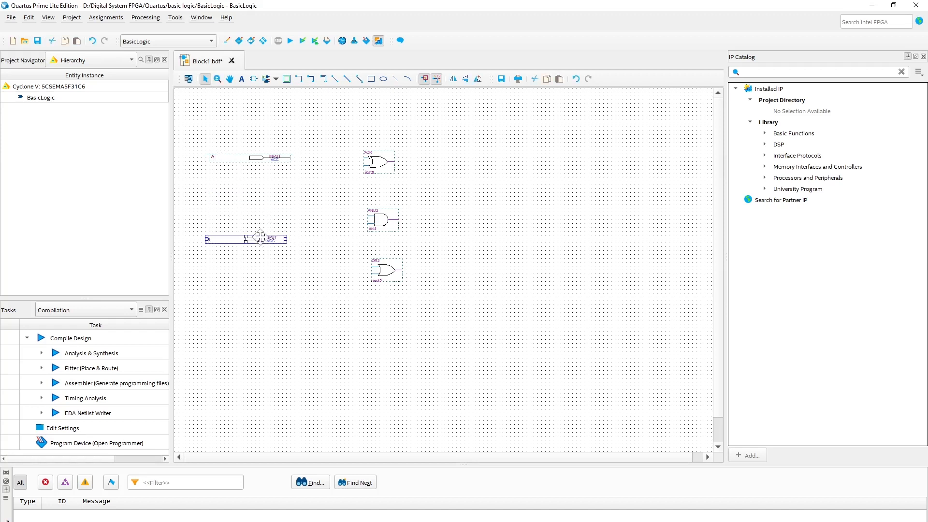
drag(264, 158, 254, 187)
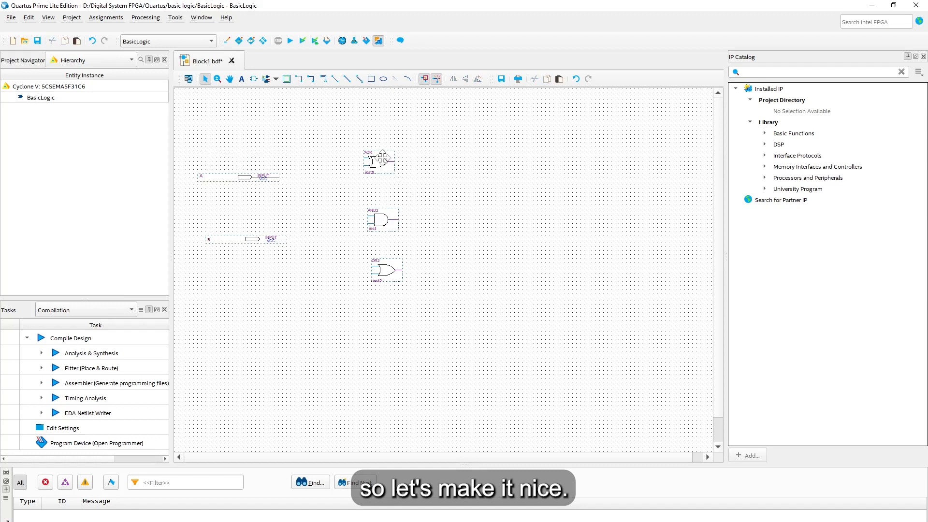
drag(383, 162, 398, 166)
mouse_move(389, 219)
mouse_down()
mouse_move(409, 219)
mouse_move(390, 217)
mouse_up()
click(402, 273)
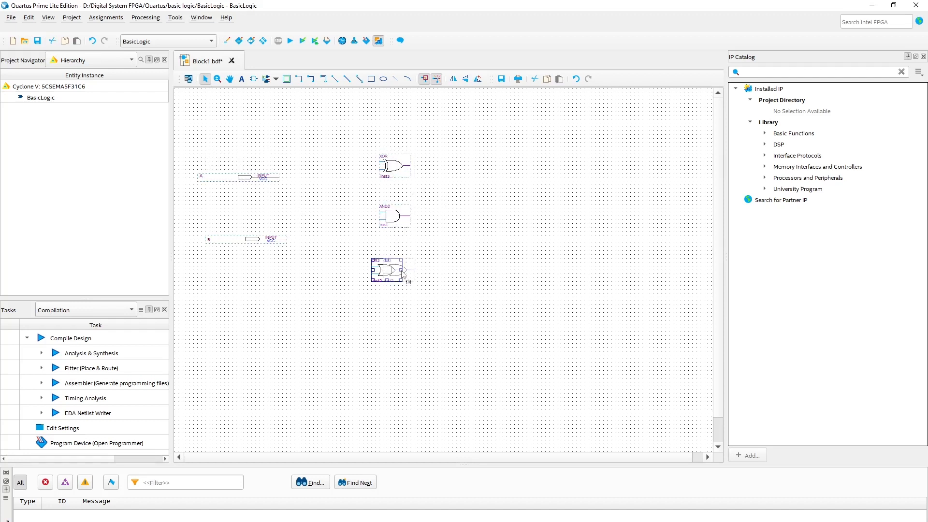
drag(405, 274, 417, 274)
click(414, 319)
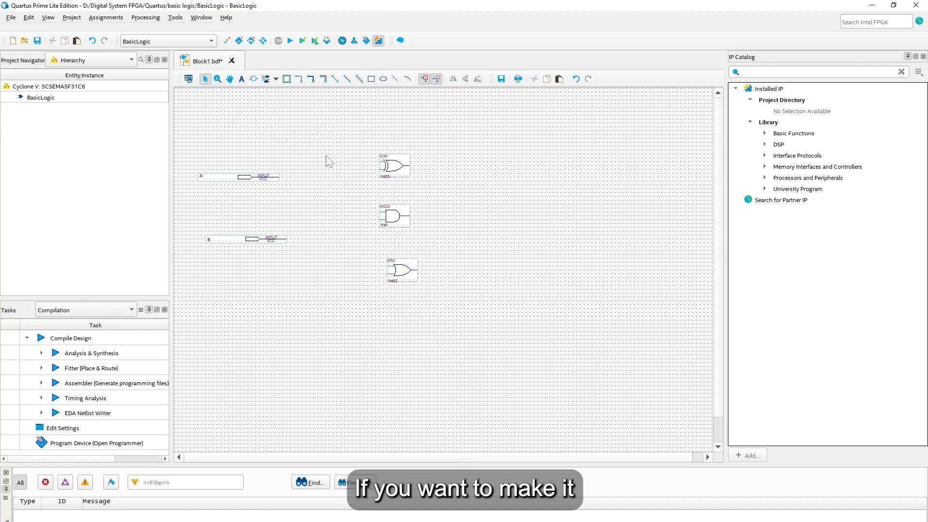
click(189, 80)
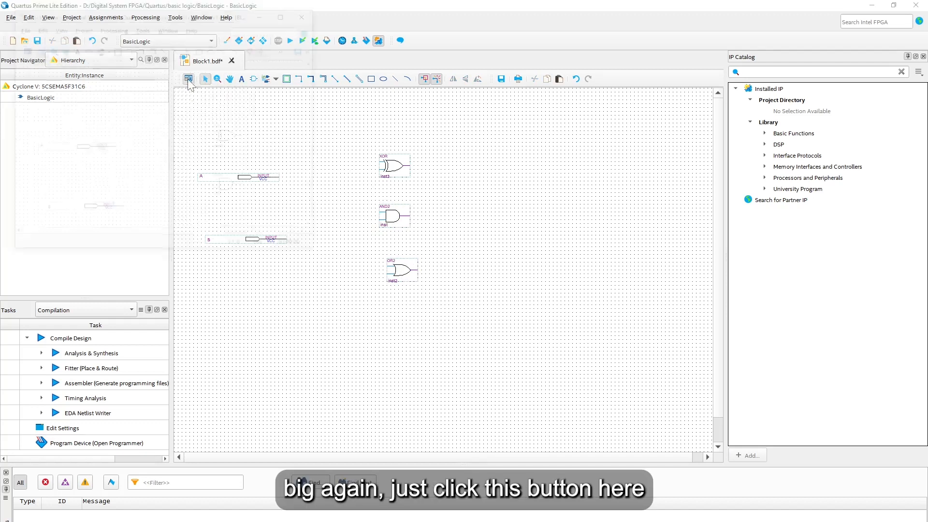
Step: Maximize the detached schematic editor and reposition the gates, input B and input A
click(285, 15)
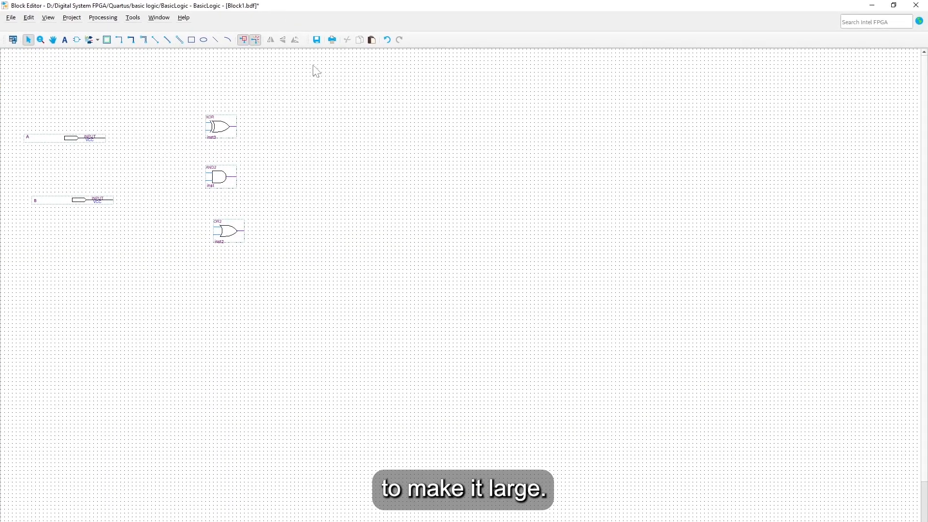
drag(28, 93, 408, 320)
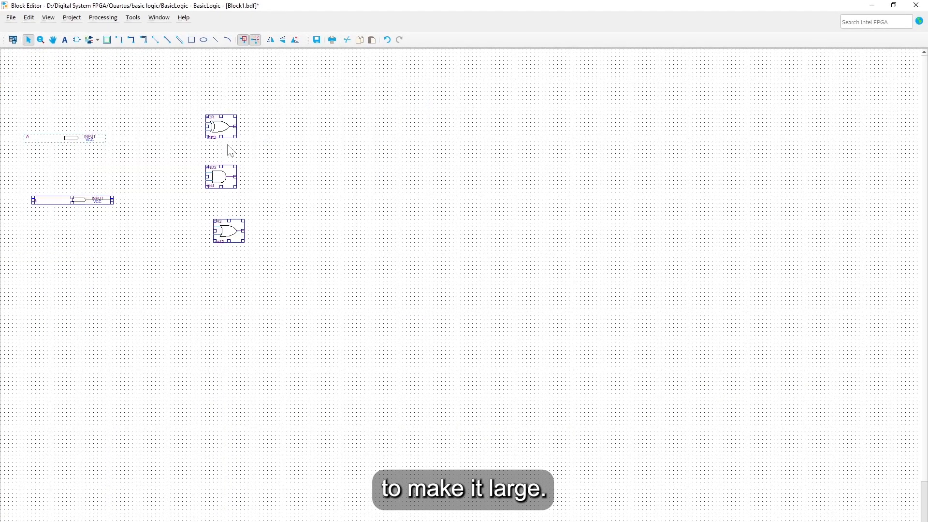
drag(216, 126, 322, 163)
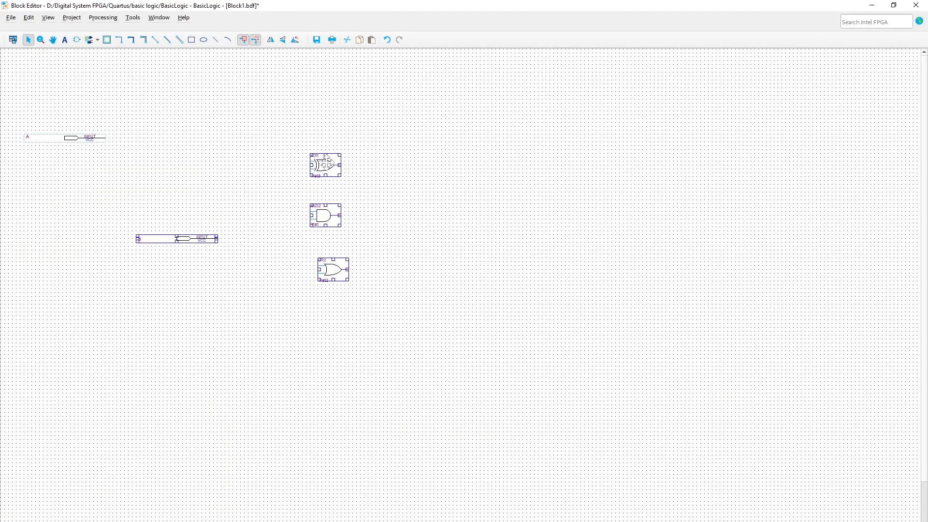
click(392, 248)
ctrl+drag(80, 140, 180, 165)
click(227, 197)
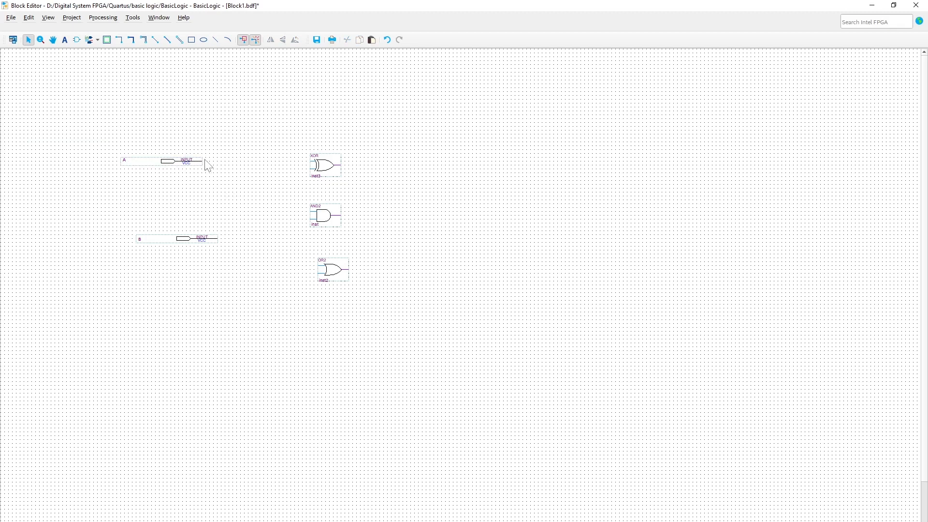
Step: Wire input A to the XOR gate's first input, replacing a misplaced wire segment
drag(203, 161, 311, 161)
ctrl+scroll(312, 175, up, 3)
ctrl+scroll(305, 127, down, 2)
ctrl+scroll(263, 142, up, 4)
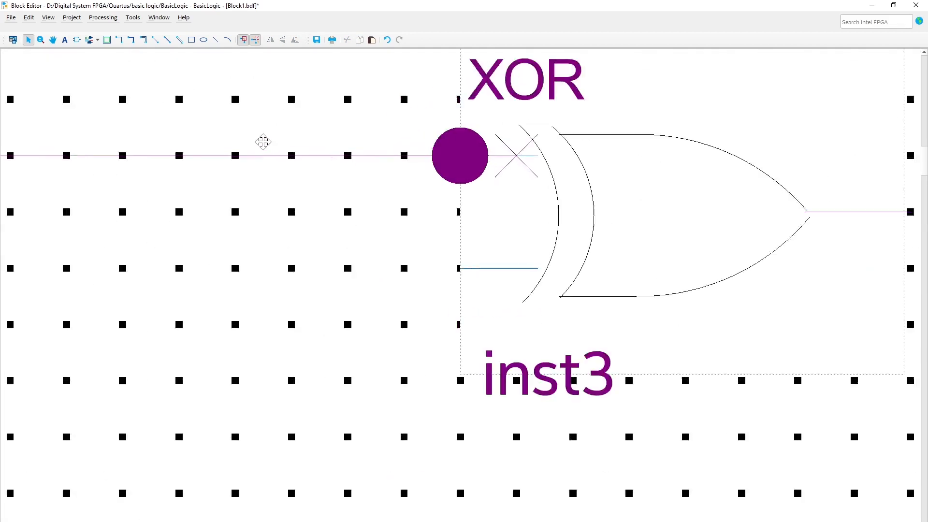
ctrl+scroll(262, 142, down, 2)
drag(303, 115, 438, 198)
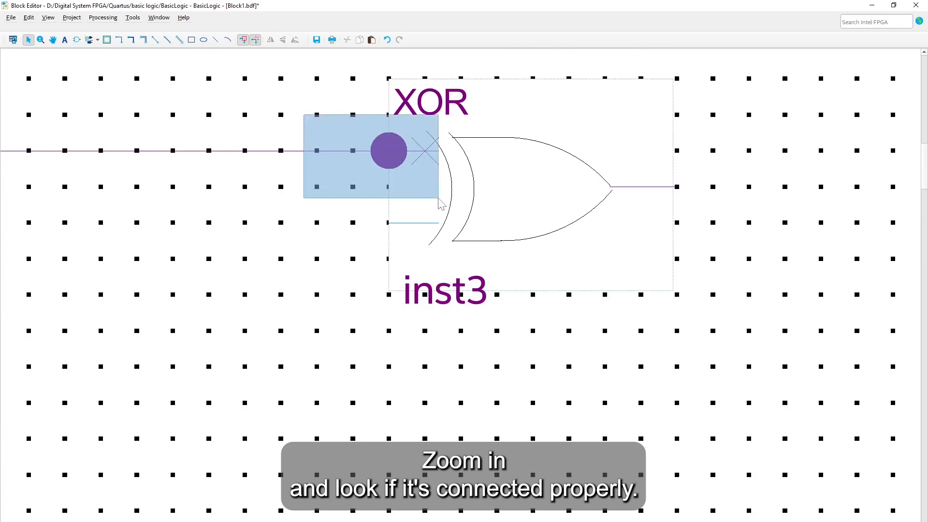
key(Delete)
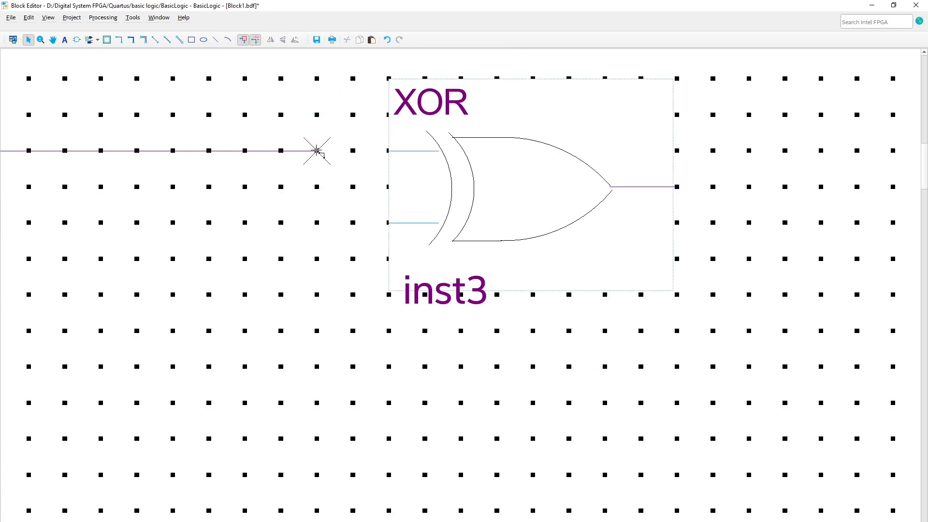
drag(319, 151, 388, 151)
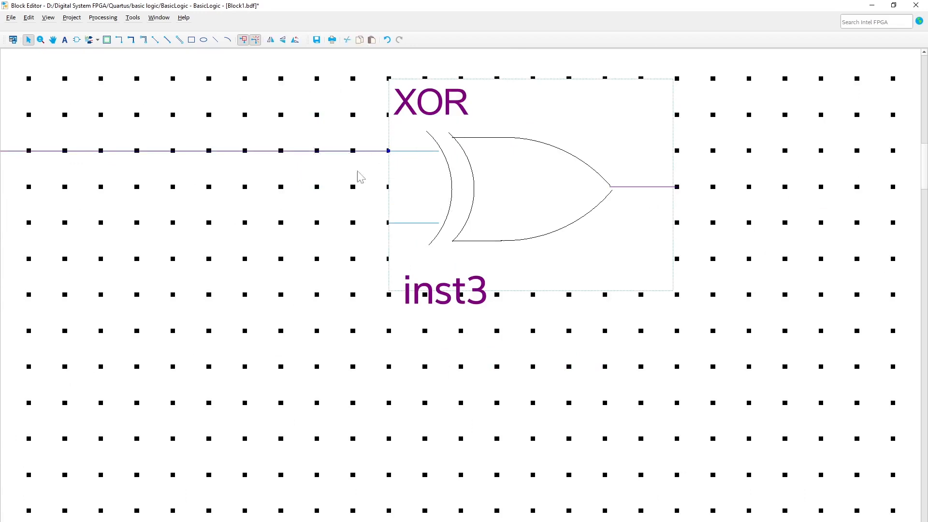
scroll(331, 176, down, 2)
ctrl+scroll(333, 176, down, 1)
ctrl+scroll(333, 176, down, 2)
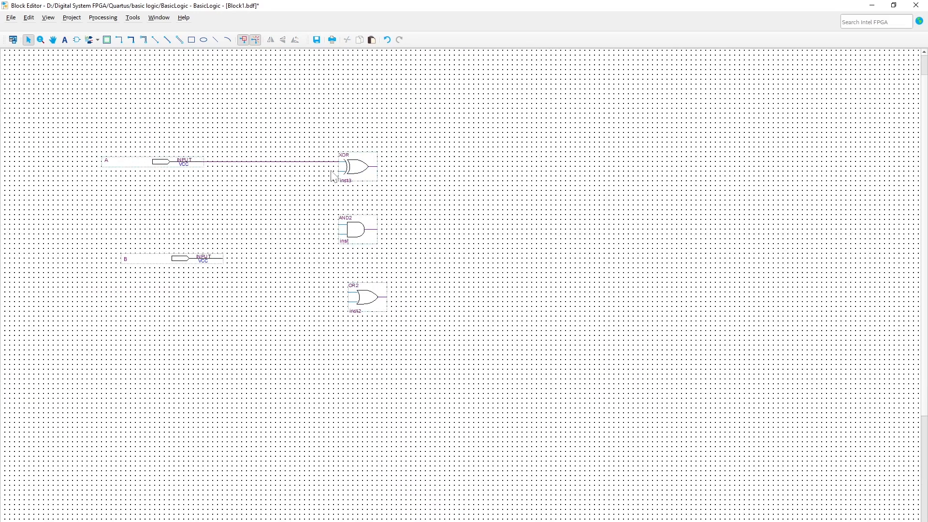
Step: Move input pin B slightly to the left
ctrl+scroll(333, 170, up, 1)
ctrl+scroll(338, 213, down, 1)
scroll(356, 279, left, 2)
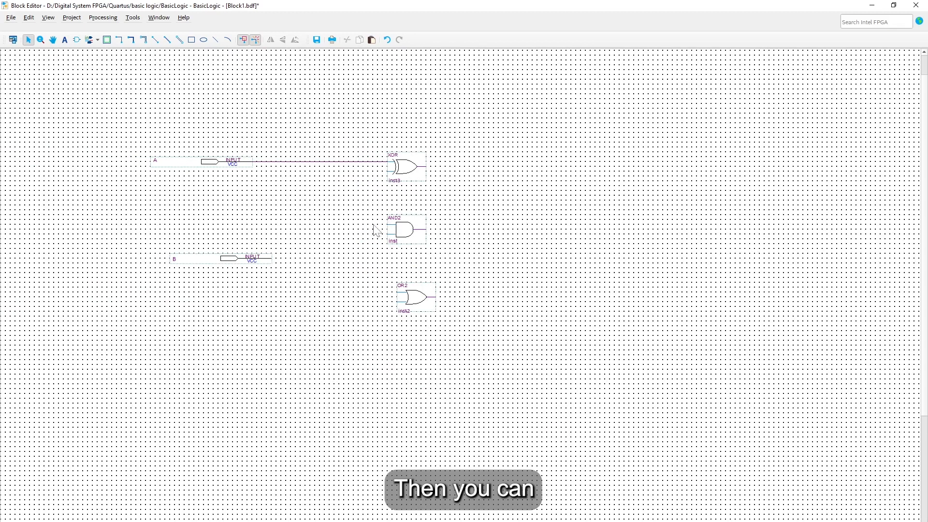
mouse_move(228, 259)
mouse_down()
mouse_move(197, 263)
mouse_move(194, 255)
mouse_move(221, 262)
mouse_move(222, 254)
mouse_up()
click(224, 293)
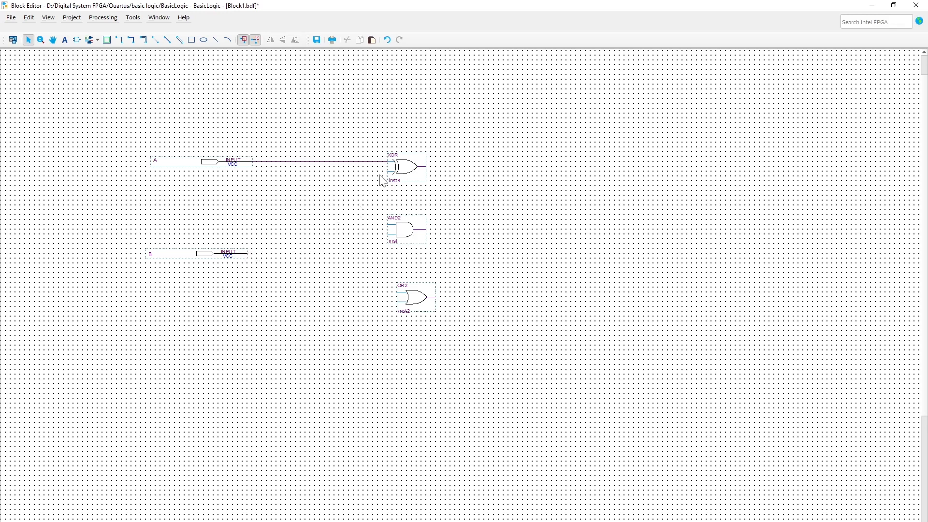
Step: Run wires from the XOR, OR2 and AND2 lower inputs to a shared vertical wire
drag(389, 171, 340, 287)
drag(341, 299, 340, 301)
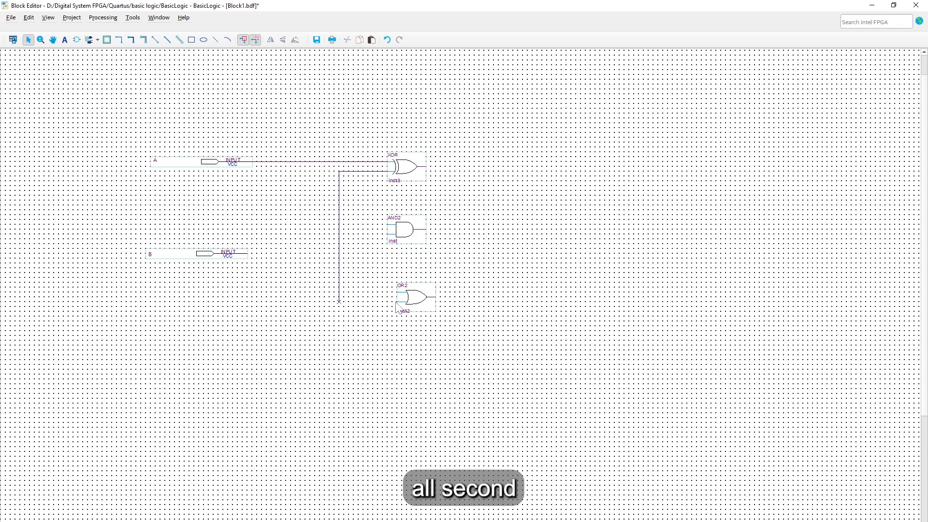
drag(401, 302, 339, 301)
drag(389, 234, 339, 234)
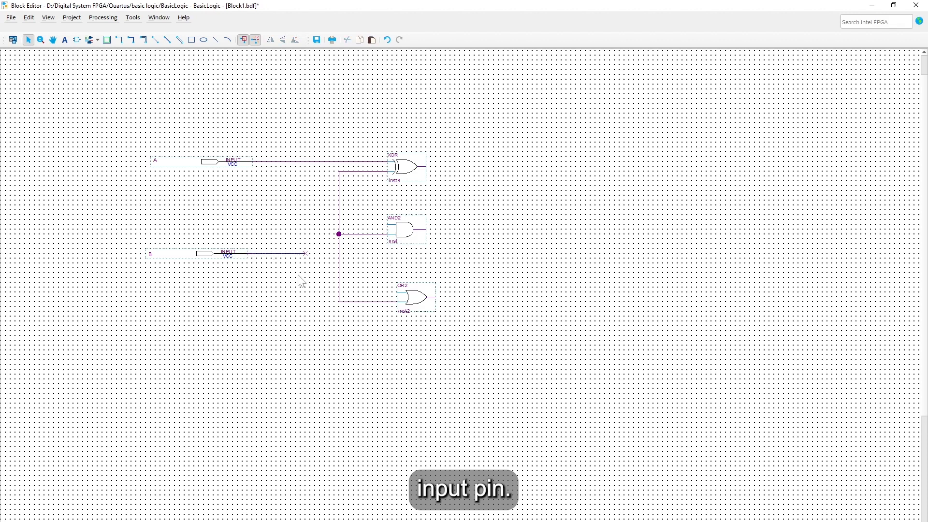
Step: Raise pin B level with AND2, extend its wire to the junction, and start AND2's upper-input wire
drag(156, 225, 312, 297)
drag(220, 255, 220, 236)
click(234, 283)
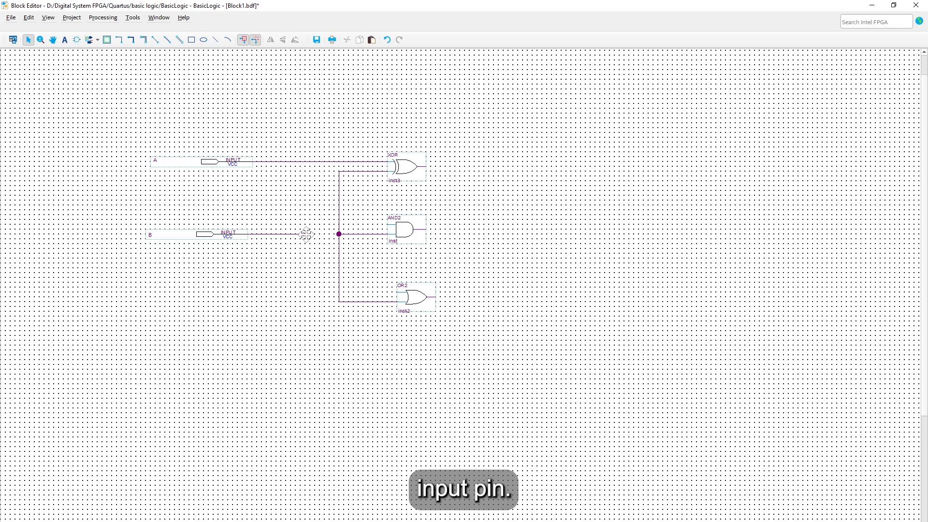
drag(305, 233, 339, 235)
click(324, 259)
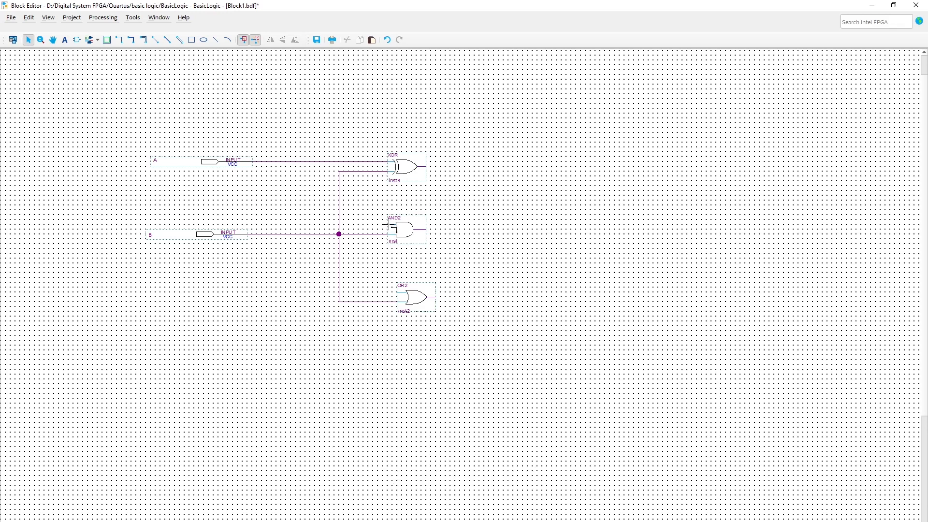
drag(389, 224, 285, 299)
Step: Wire AND2's upper input down to a vertical wire that joins OR2's upper input
drag(286, 291, 286, 292)
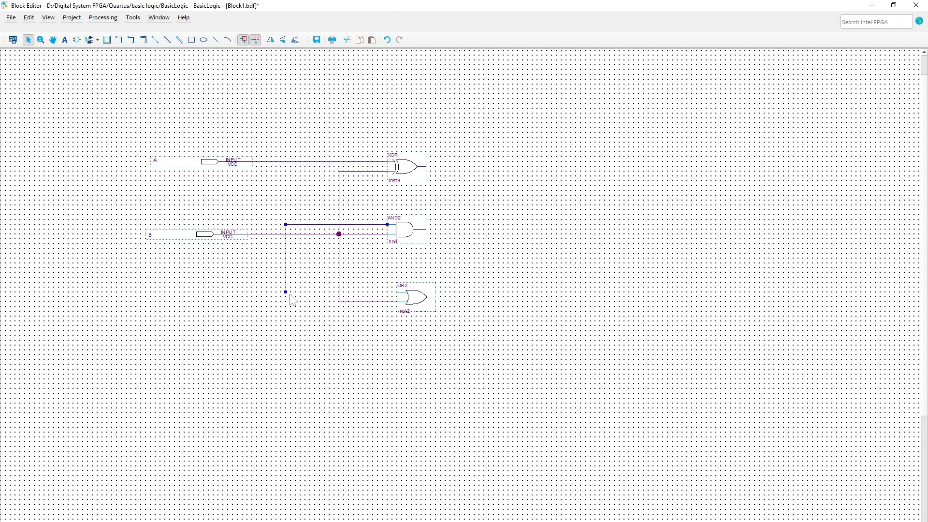
click(386, 293)
drag(285, 292, 397, 292)
click(380, 338)
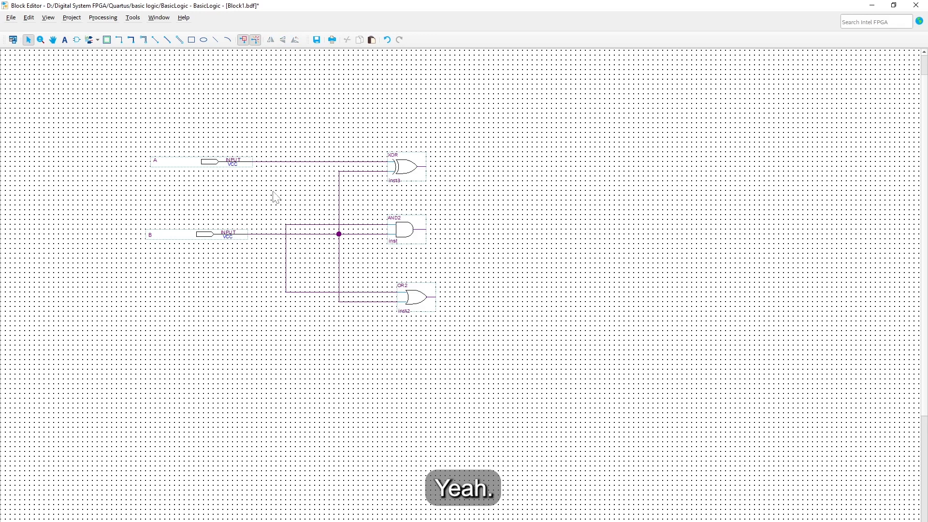
Step: Replace A's wire so A joins the shared wire feeding XOR's upper input
click(282, 161)
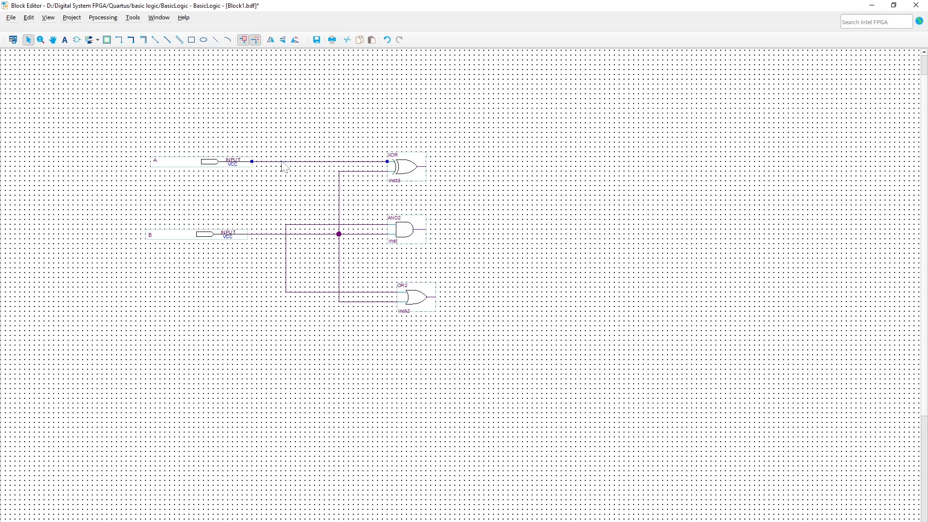
key(Delete)
drag(390, 161, 285, 224)
drag(267, 162, 286, 161)
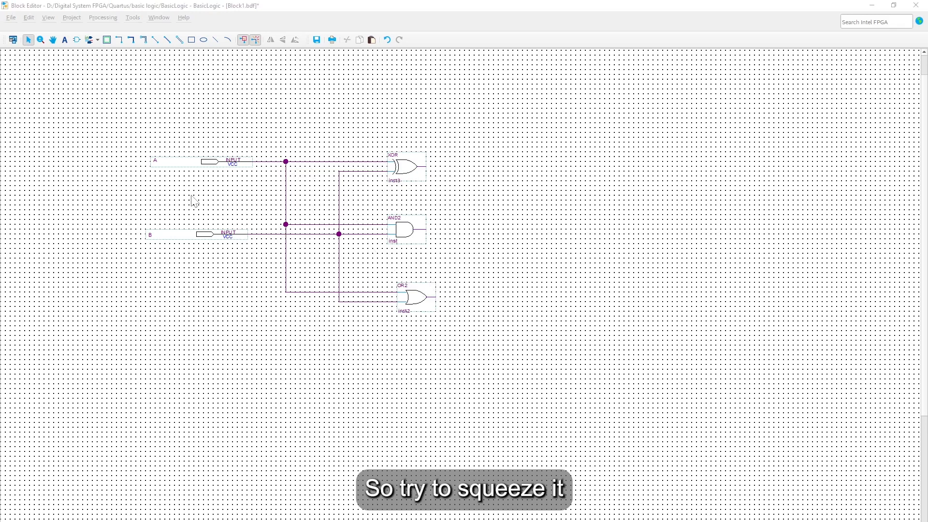
Step: Shift the OR2 gate slightly left, undoing an extra move back to the right
click(412, 292)
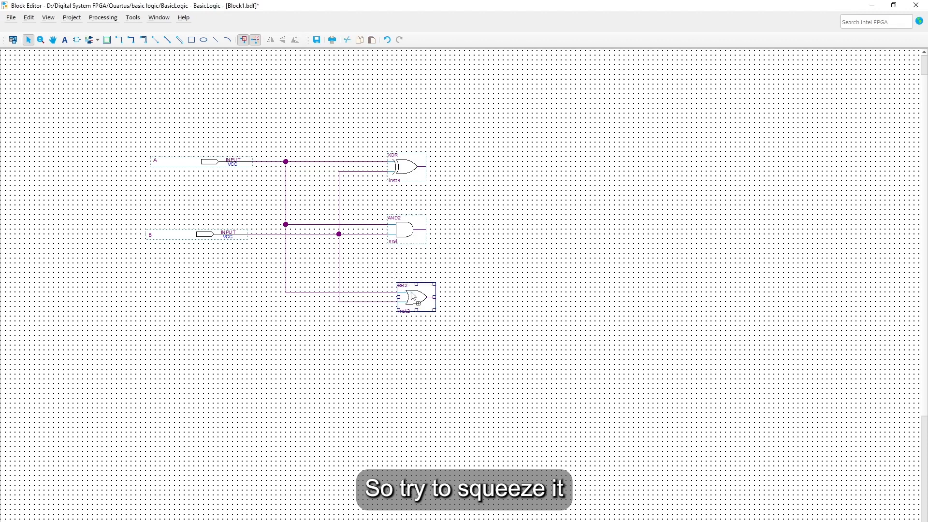
drag(406, 295, 387, 290)
click(411, 336)
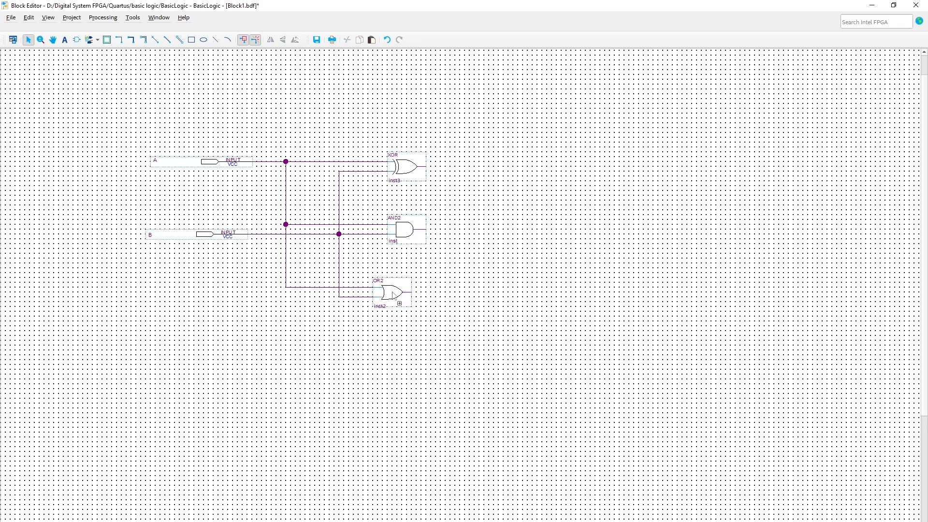
drag(386, 294, 408, 302)
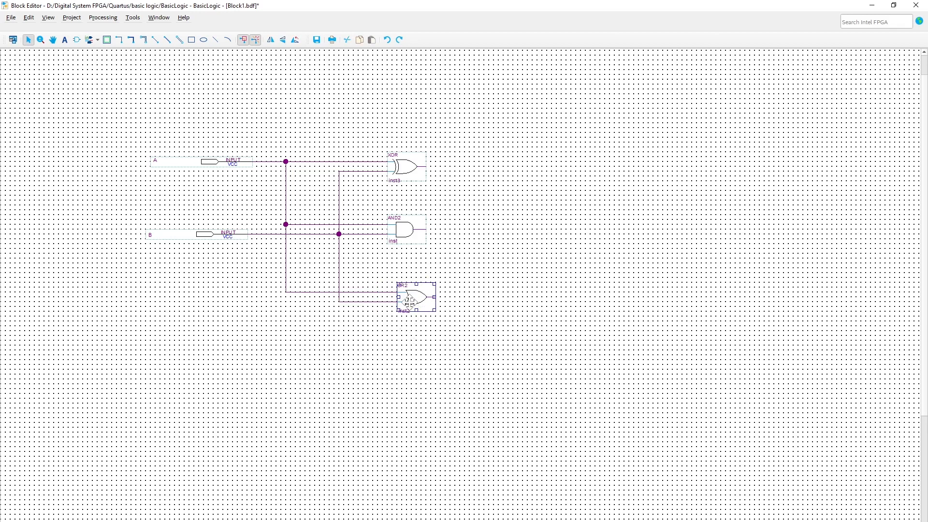
key(ctrl+z)
key(ctrl+z)
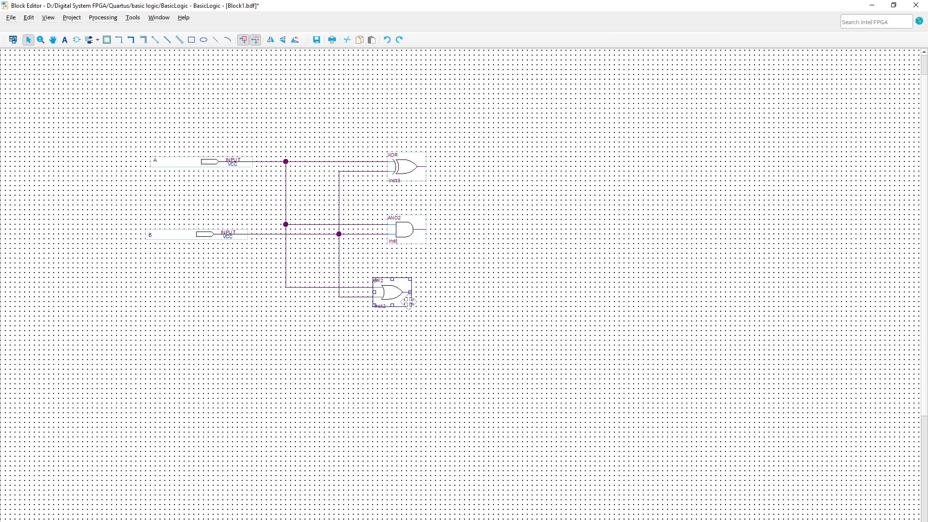
click(513, 263)
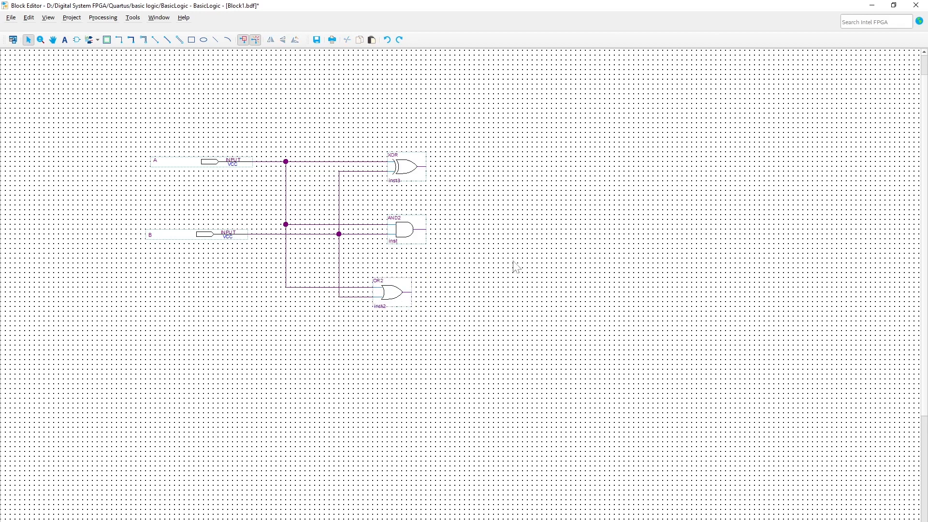
Step: Switch the pin tool to Output and place one output pin beside each of XOR, AND2, OR2
click(97, 40)
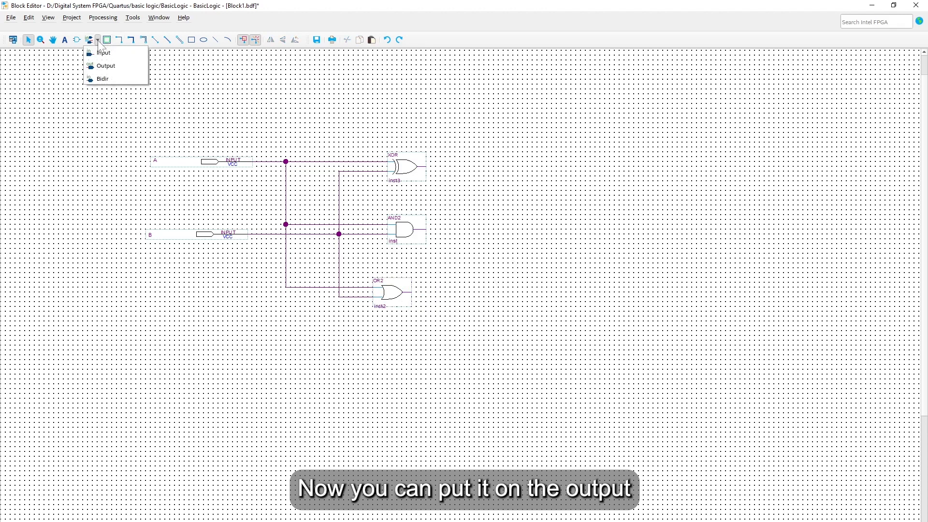
click(116, 67)
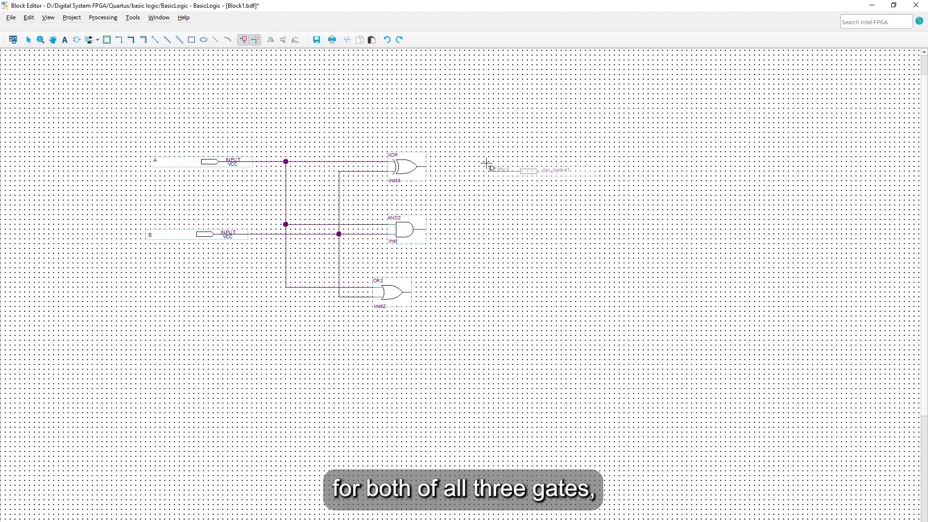
click(487, 163)
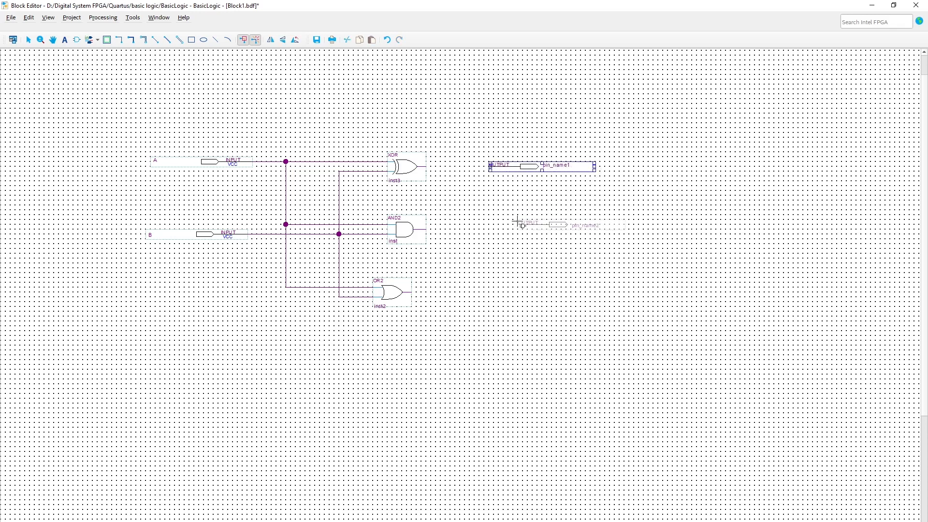
click(491, 221)
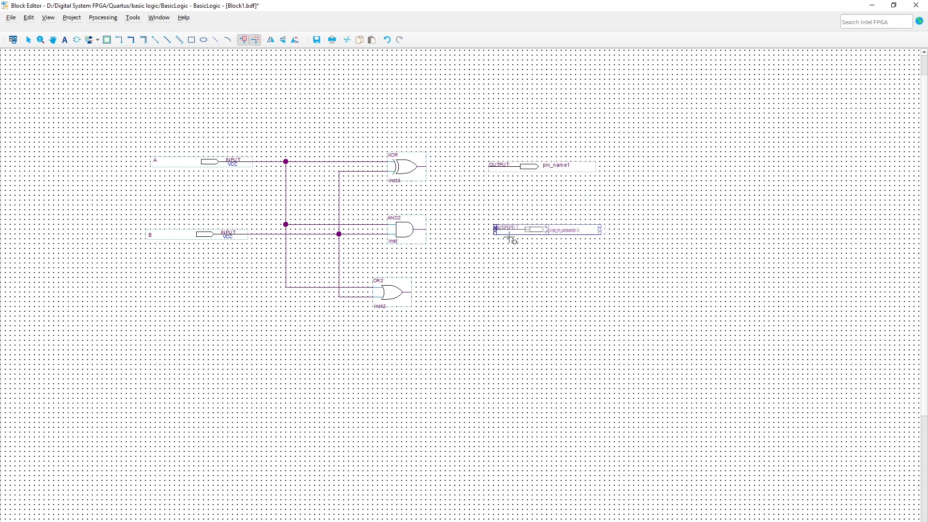
click(489, 288)
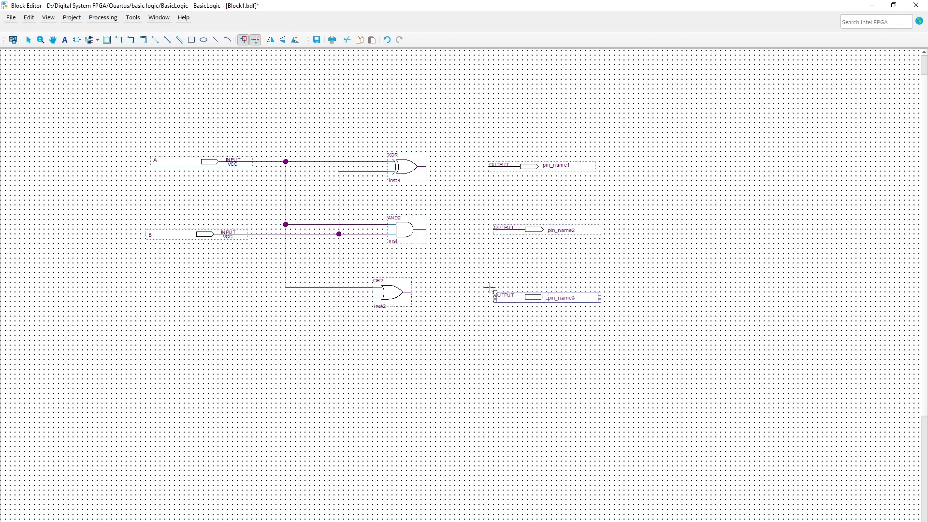
key(Escape)
click(543, 346)
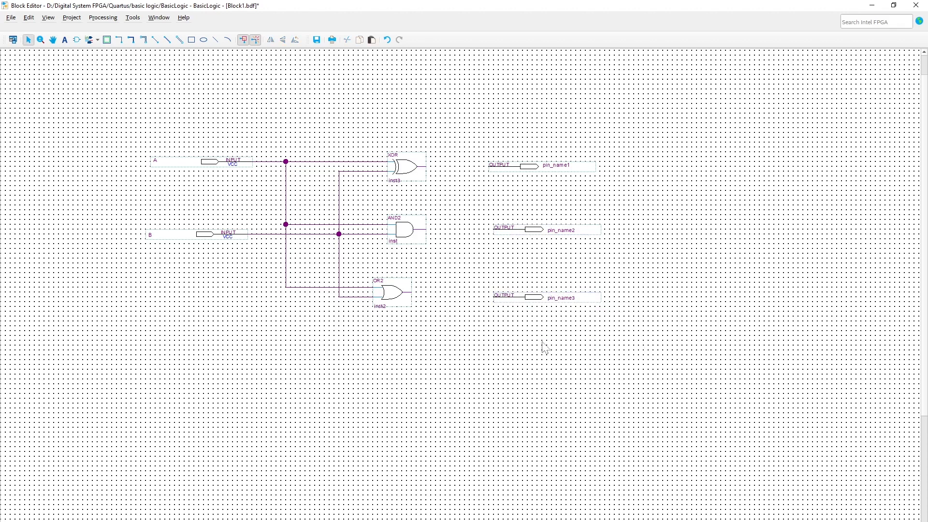
Step: Rename the output pins from top to bottom as X, Y and Z
double_click(503, 164)
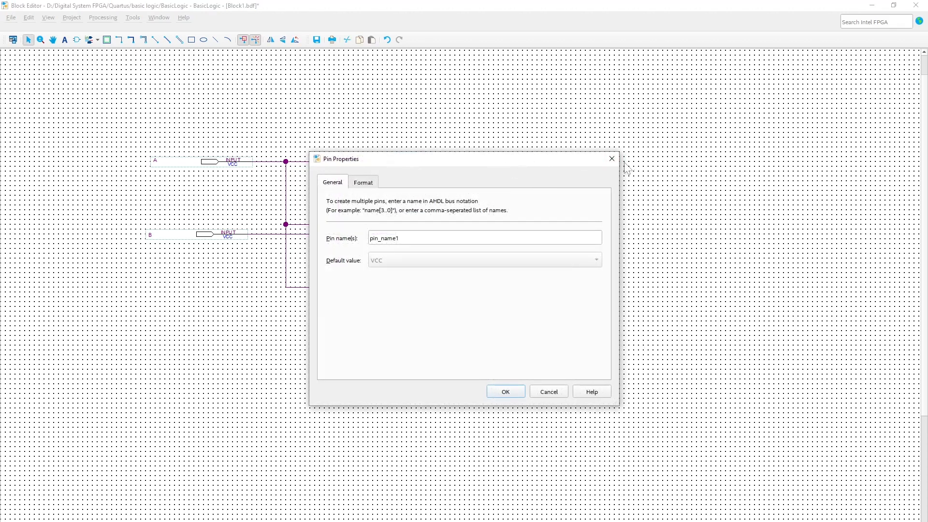
key(Escape)
double_click(575, 165)
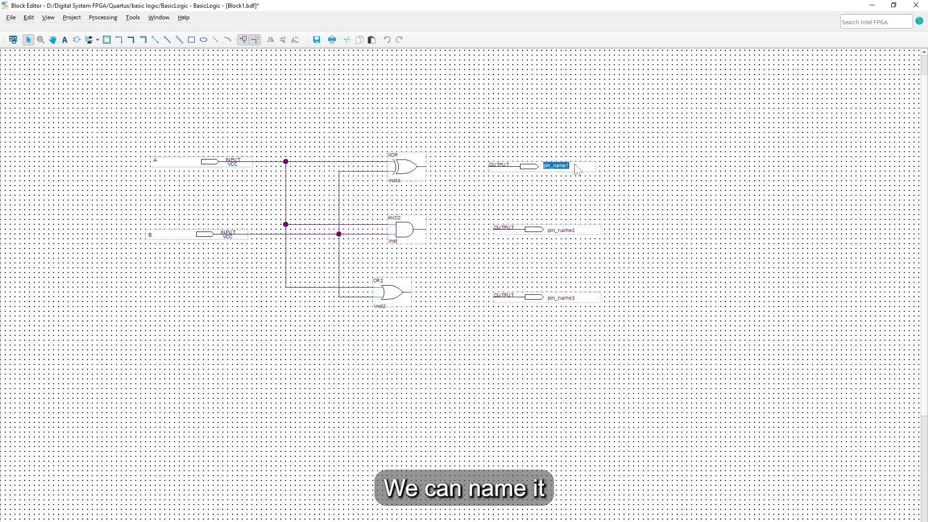
text(X)
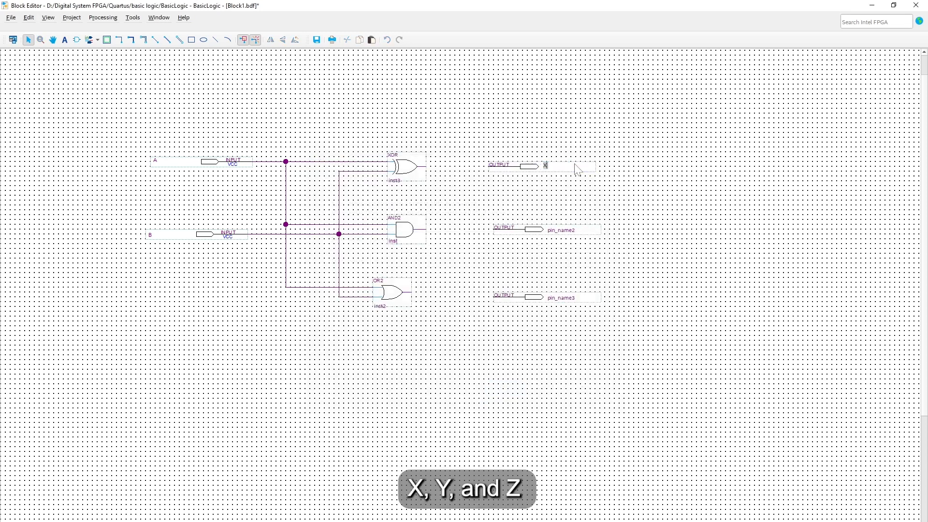
click(569, 233)
click(568, 233)
text(Y)
click(564, 297)
click(564, 297)
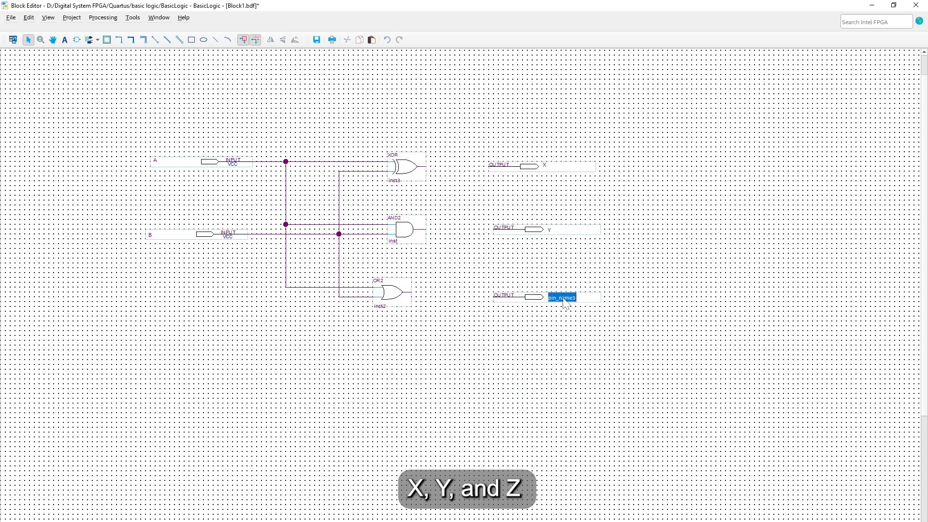
text(Z)
click(556, 312)
Step: Wire XOR to X and AND2 to Y, then raise pin Z level with OR2 and wire it
drag(436, 167, 489, 166)
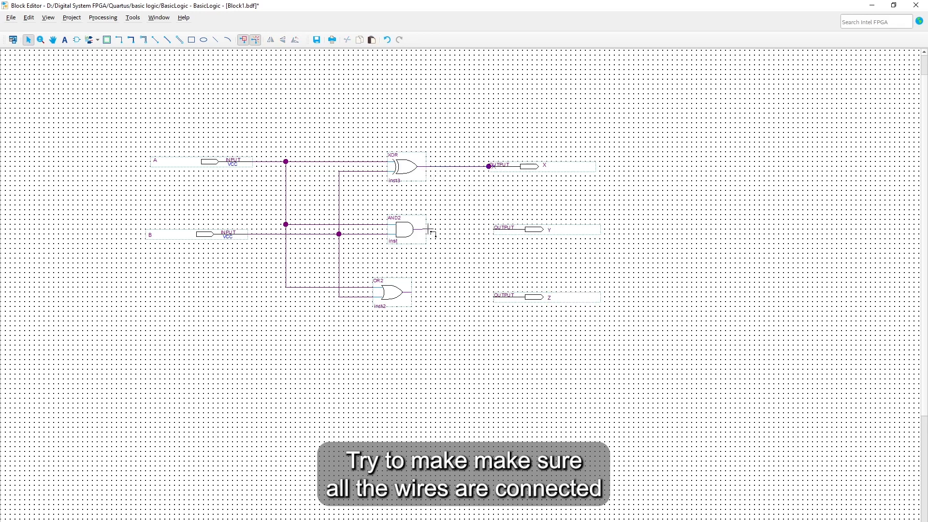
drag(429, 229, 493, 230)
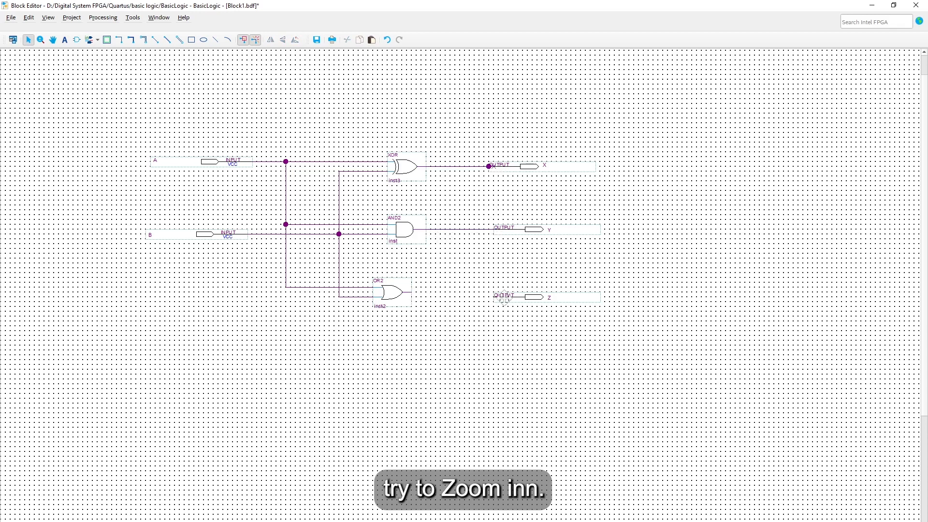
click(515, 295)
drag(515, 293, 515, 288)
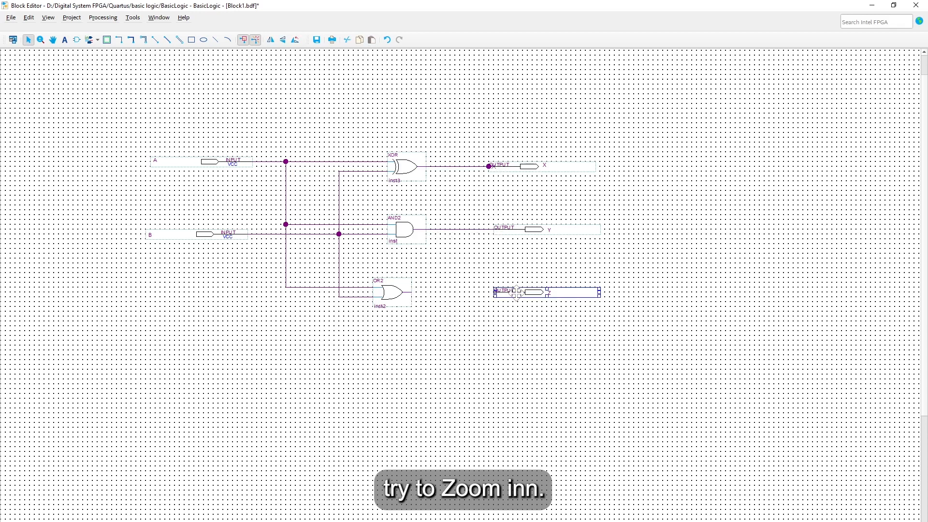
click(425, 296)
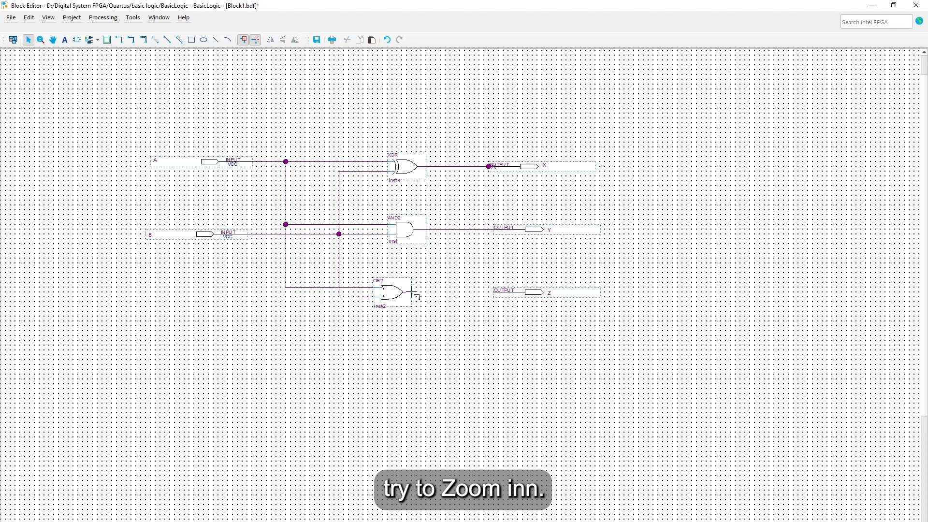
drag(412, 292, 494, 292)
Step: Delete the stray junction near X, reconnect the XOR wire to X, and nudge OR2 right
ctrl+scroll(503, 179, up, 5)
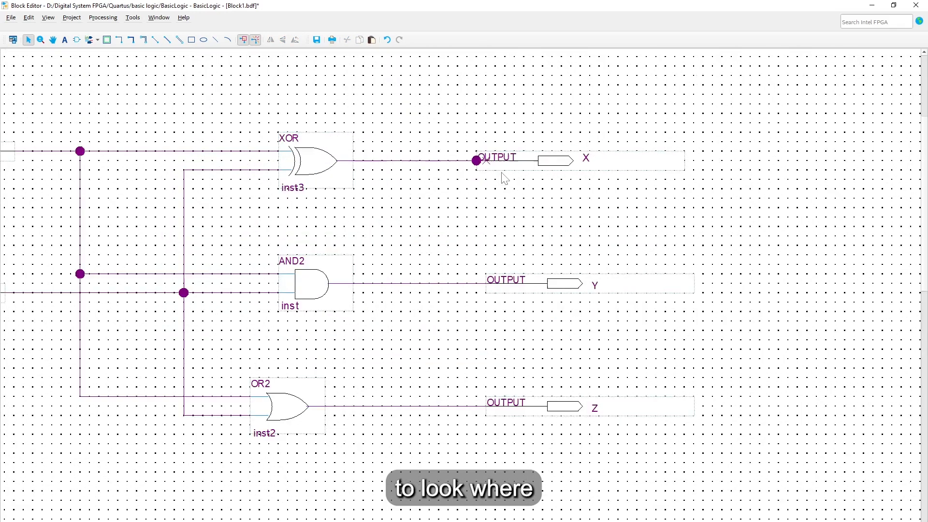
drag(381, 110, 472, 188)
key(Delete)
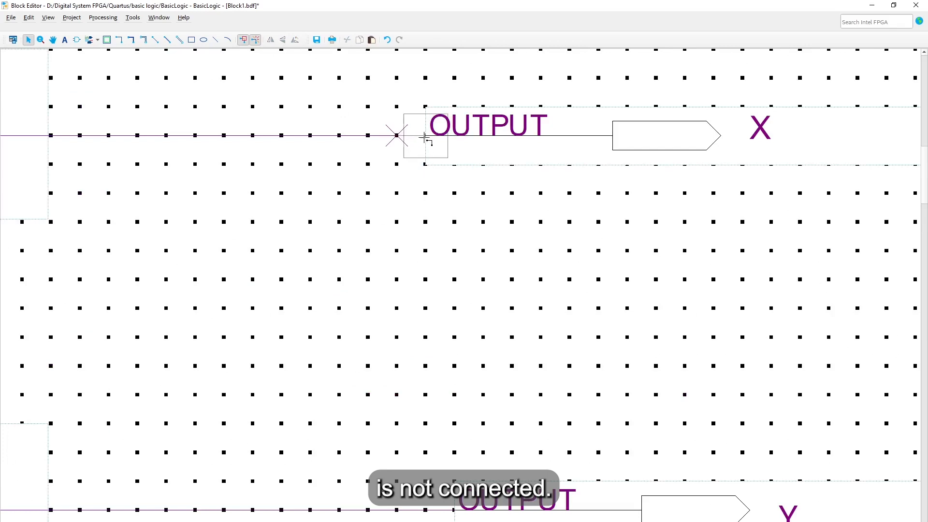
drag(425, 138, 425, 139)
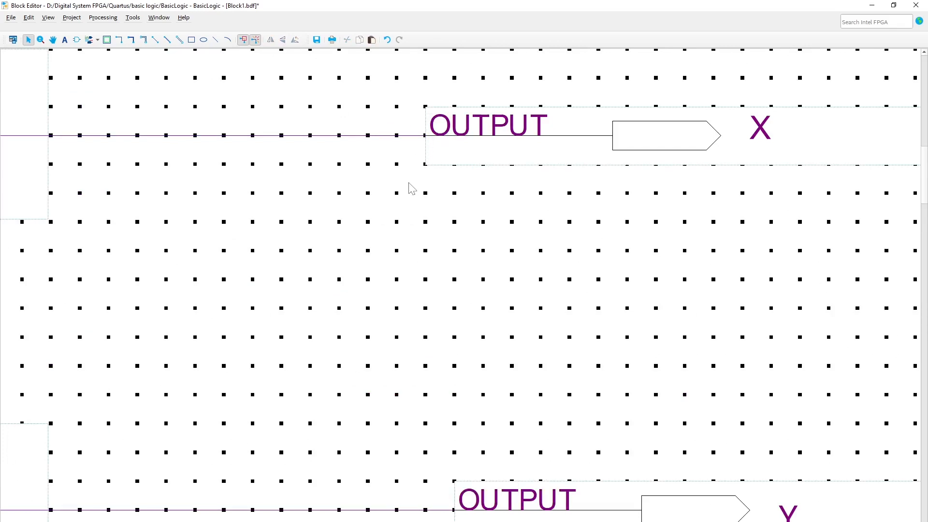
ctrl+scroll(411, 189, down, 4)
ctrl+scroll(412, 189, down, 1)
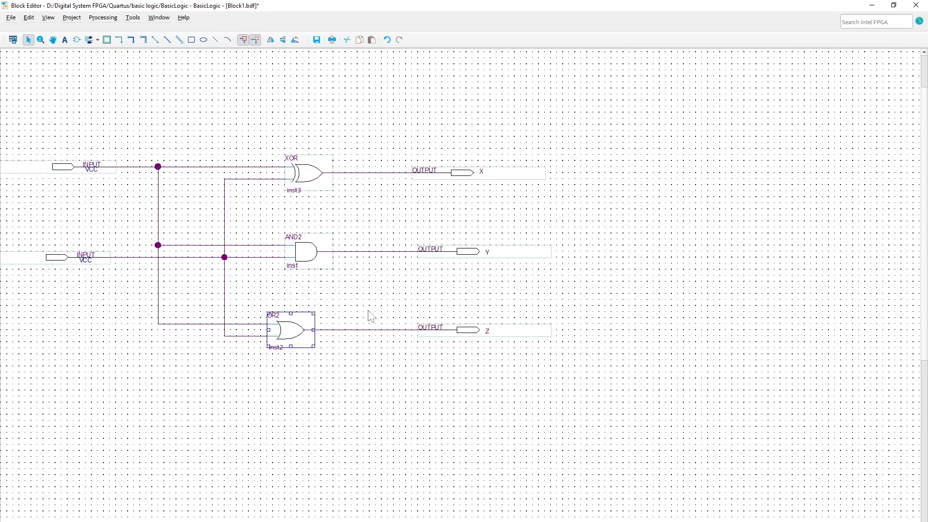
key(Right)
key(Right)
key(Right)
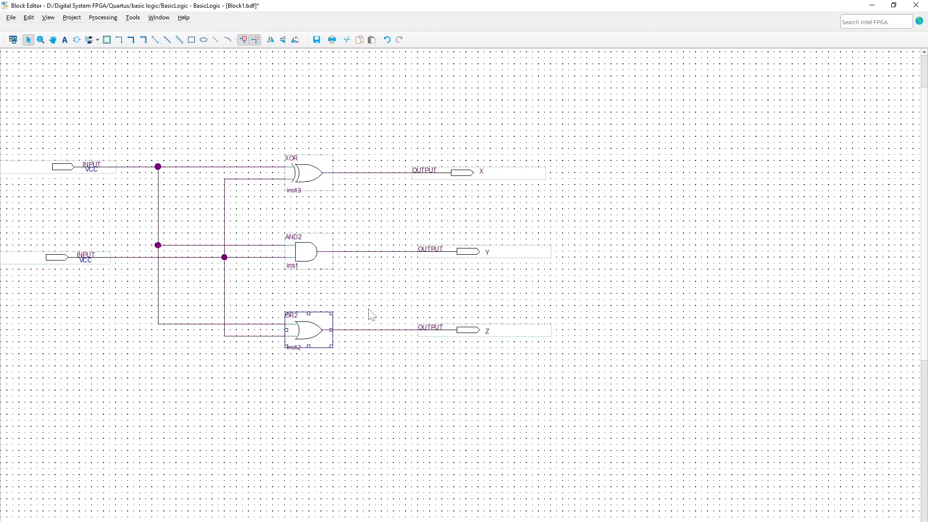
click(371, 314)
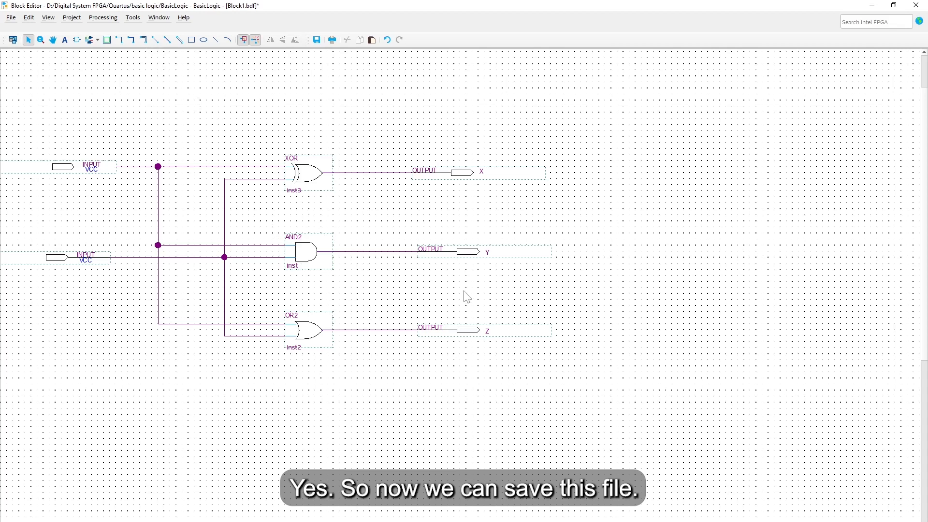
Step: Save the schematic as BasicLogic.bdf, added to the current project
click(10, 17)
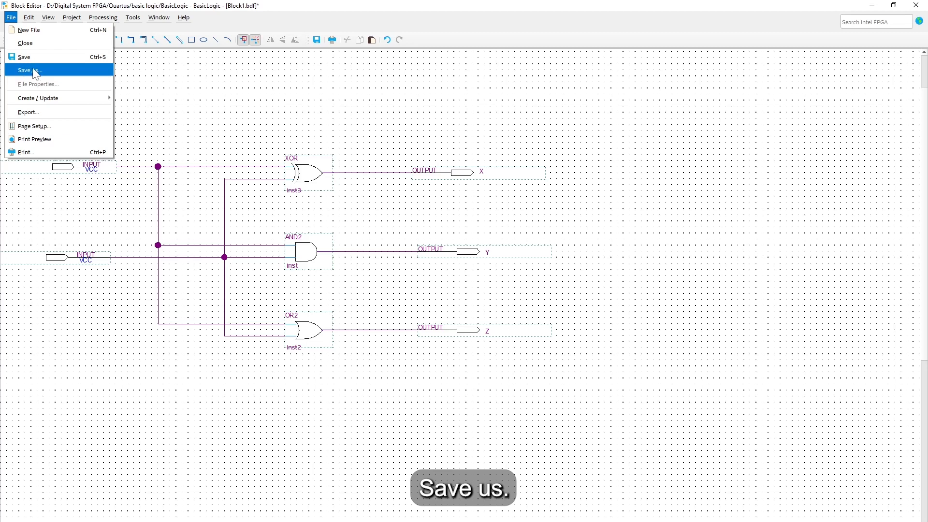
click(66, 74)
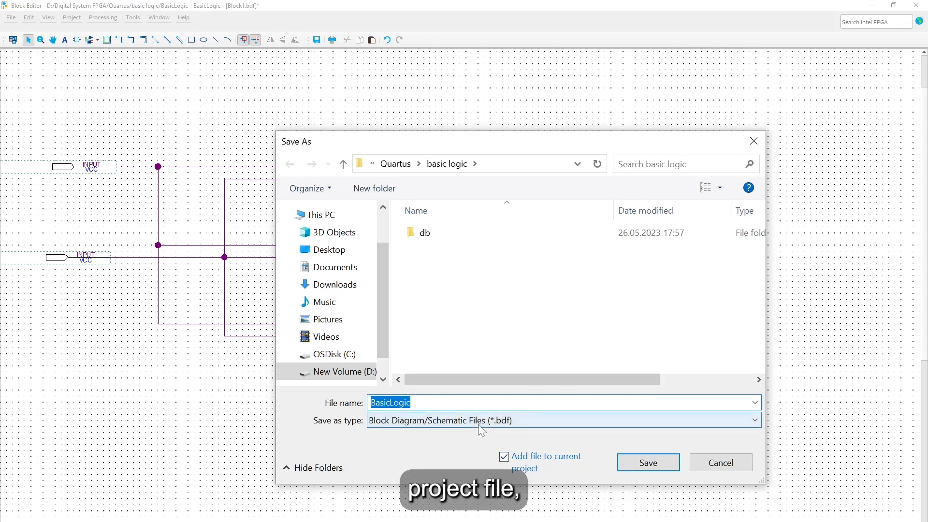
click(646, 463)
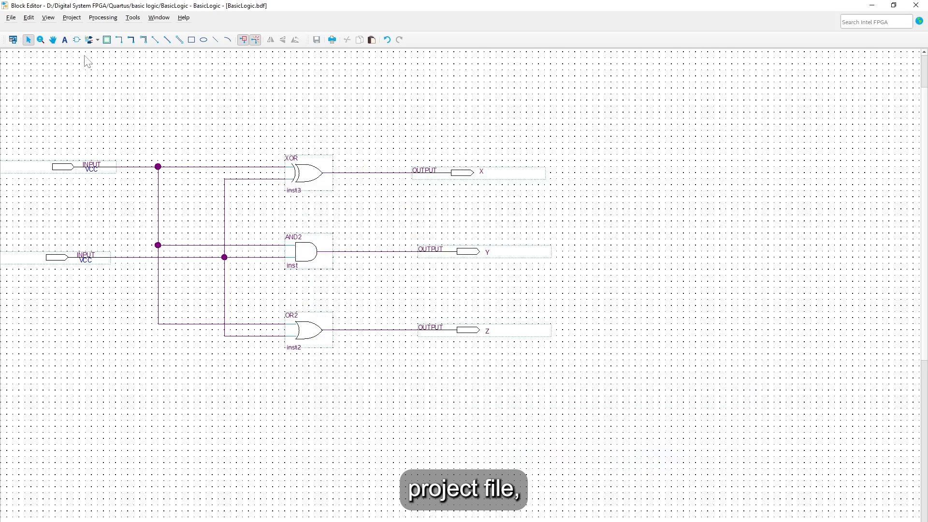
Step: Dock the BasicLogic schematic editor back into the main window beside the navigator and task panels
click(13, 39)
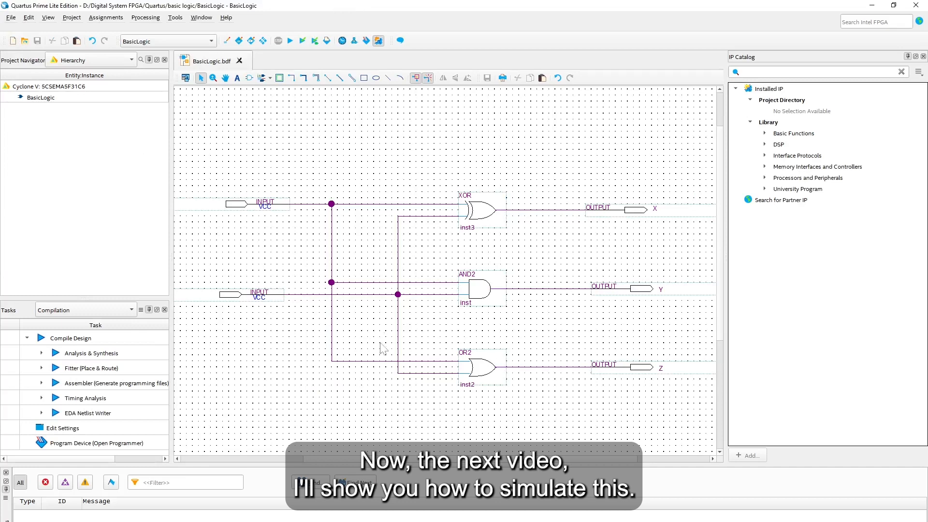
mouse_move(363, 458)
mouse_down()
mouse_move(306, 457)
mouse_move(437, 456)
mouse_move(370, 455)
mouse_up()
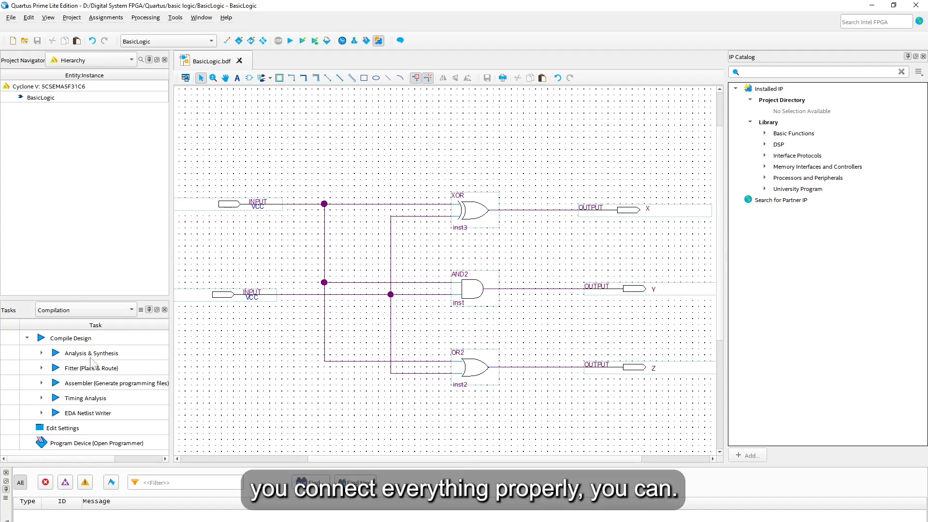
Step: Set BasicLogic as the top-level entity, run Analysis & Synthesis, and return to the BasicLogic.bdf tab
click(72, 18)
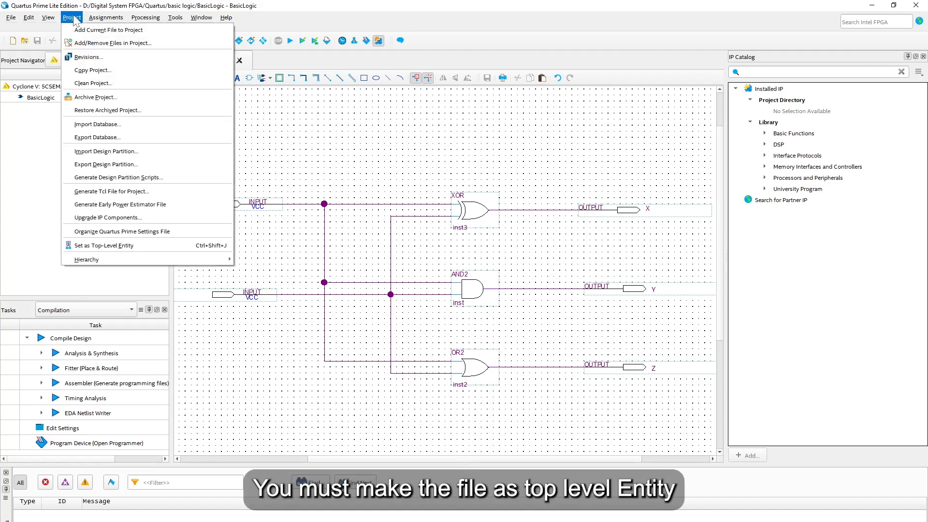
click(141, 248)
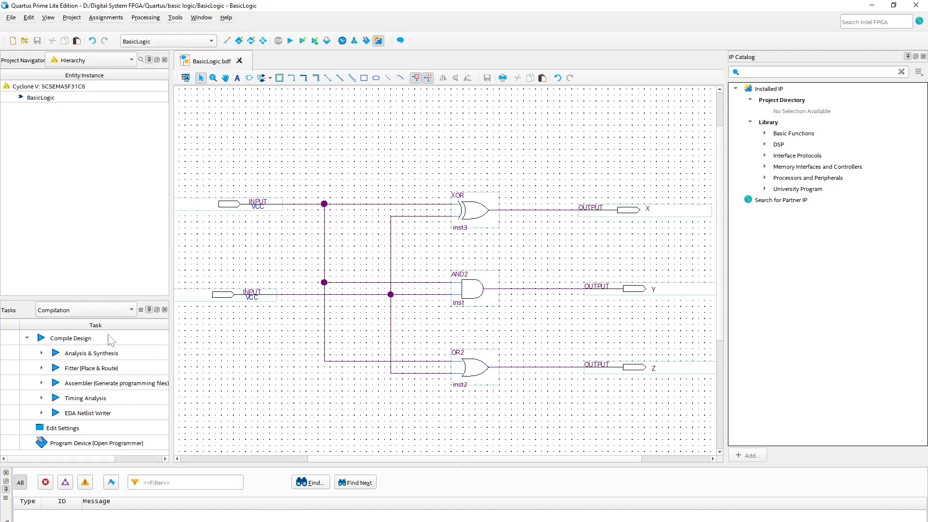
double_click(87, 354)
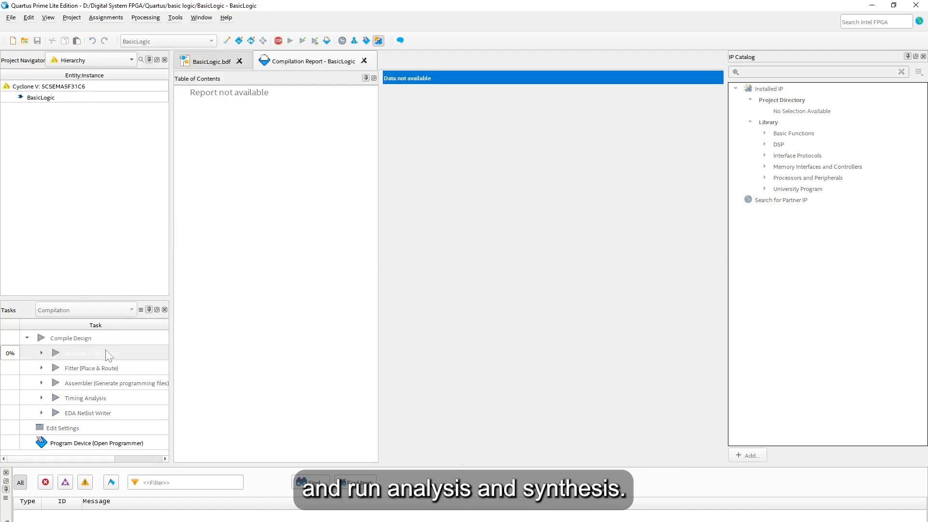
click(203, 62)
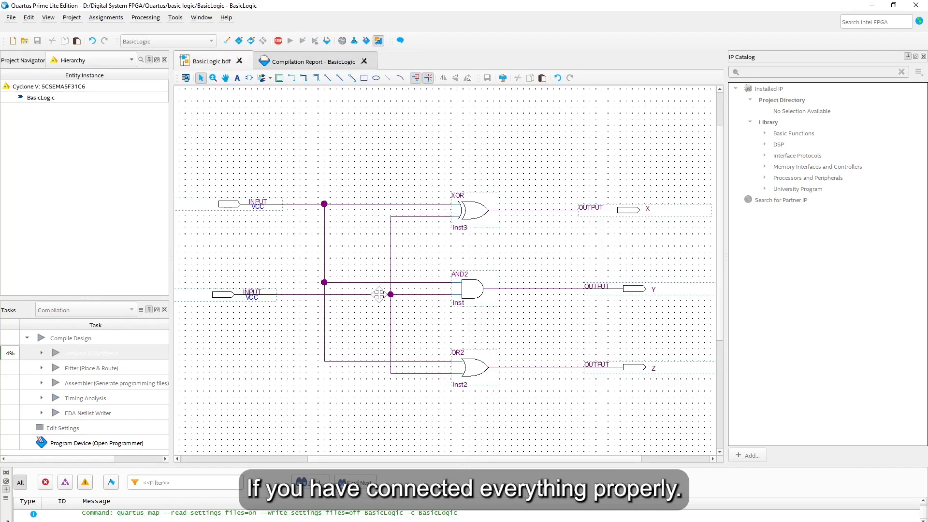